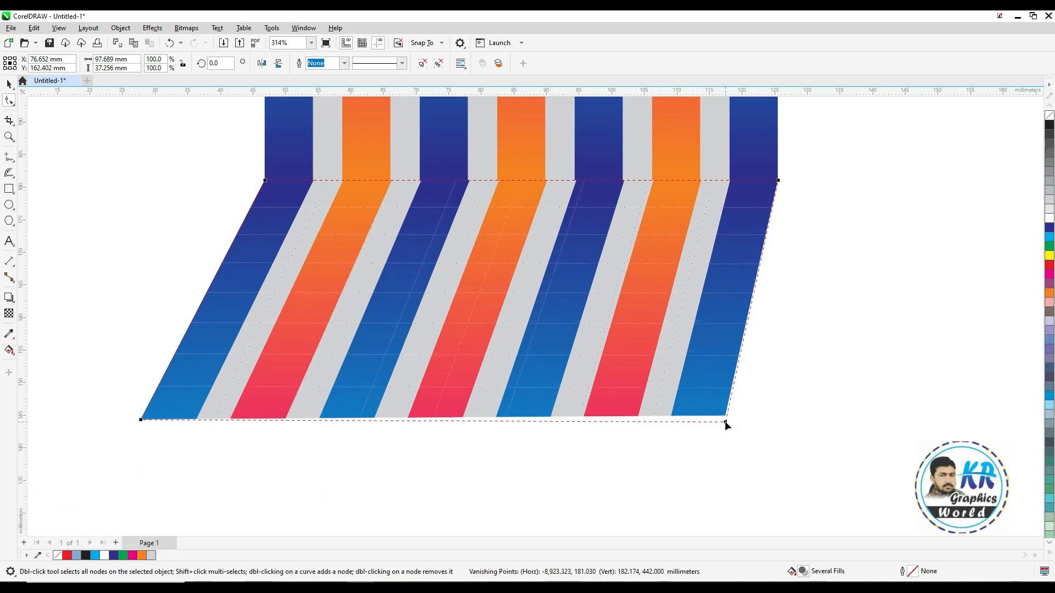
- Fill all the grey stripes in both the straight and the slanted stripe groups with white
scroll(730, 464, "down", 3)
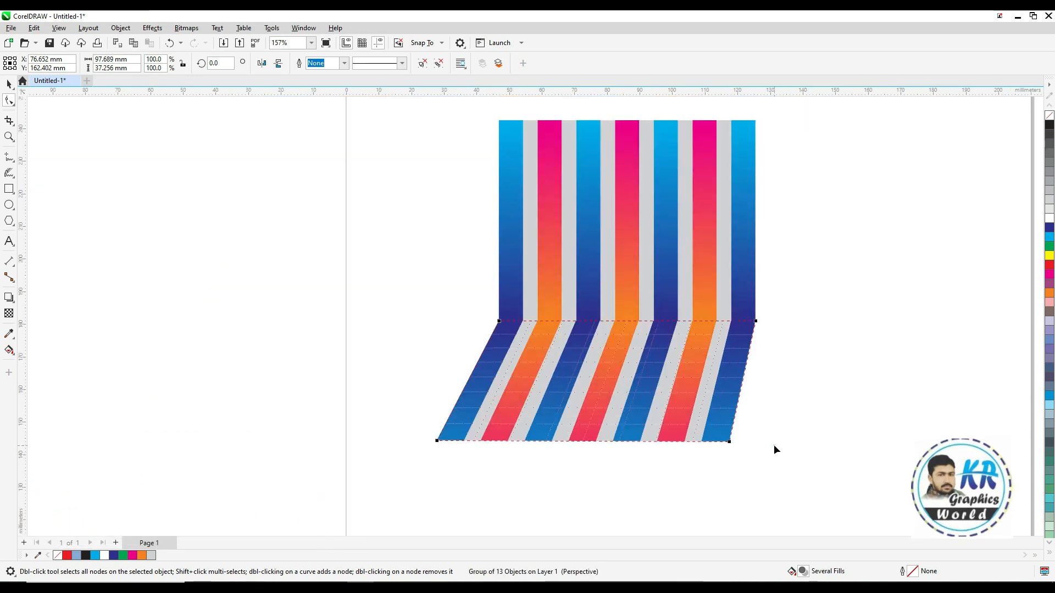
scroll(774, 444, "down", 3)
left_click_drag(509, 292, 819, 438)
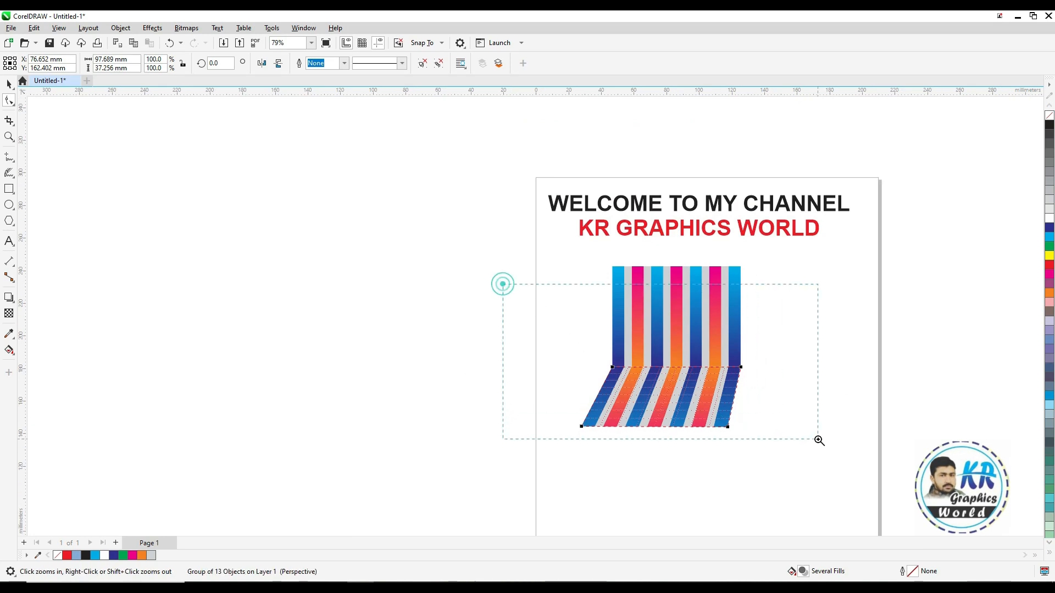
left_click(817, 449)
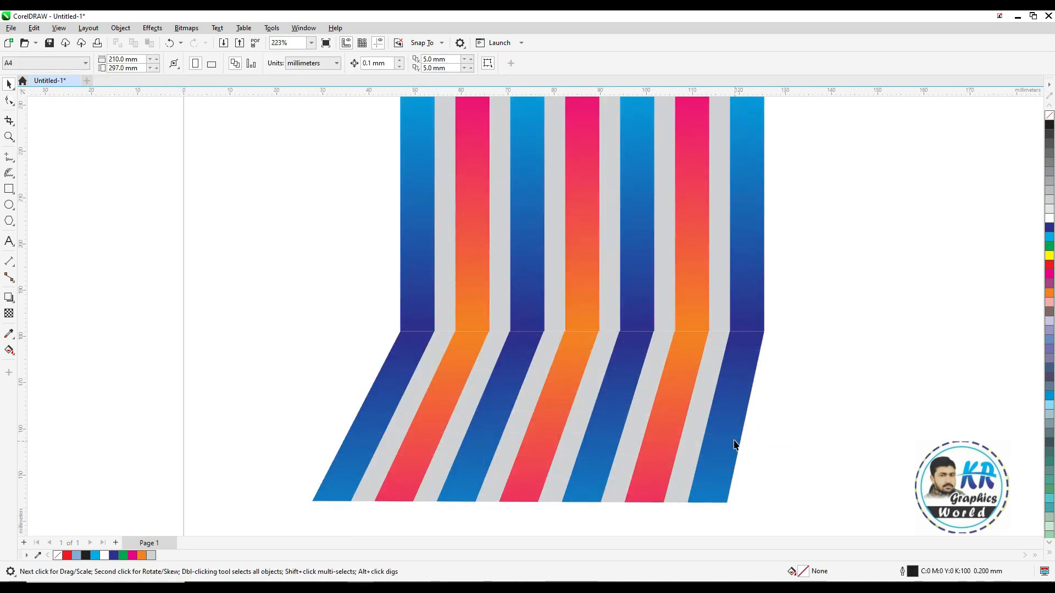
scroll(734, 444, "down", 3)
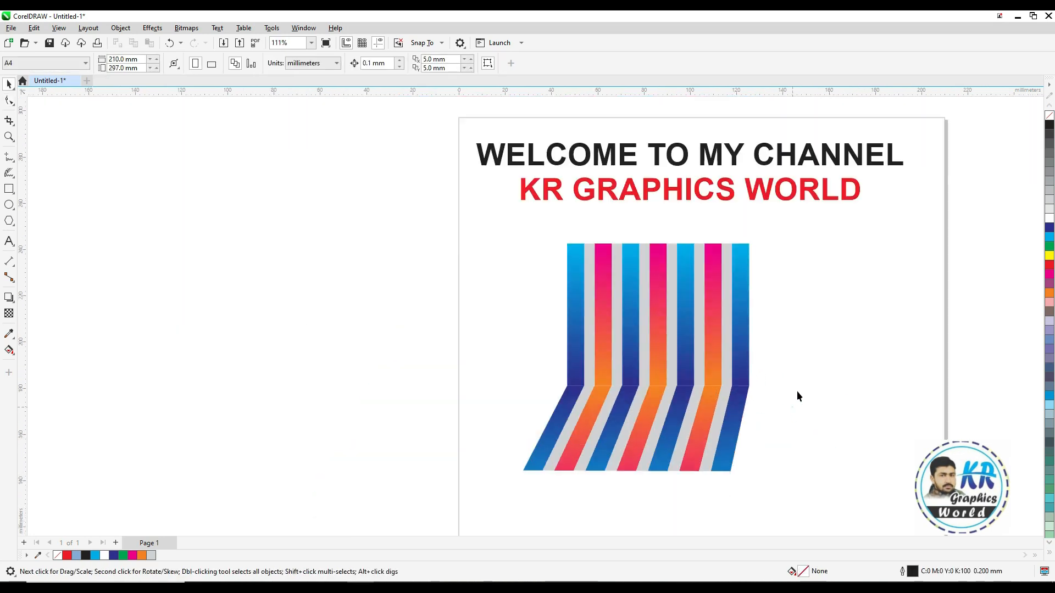
left_click(588, 338, "ctrl")
left_click(1047, 218)
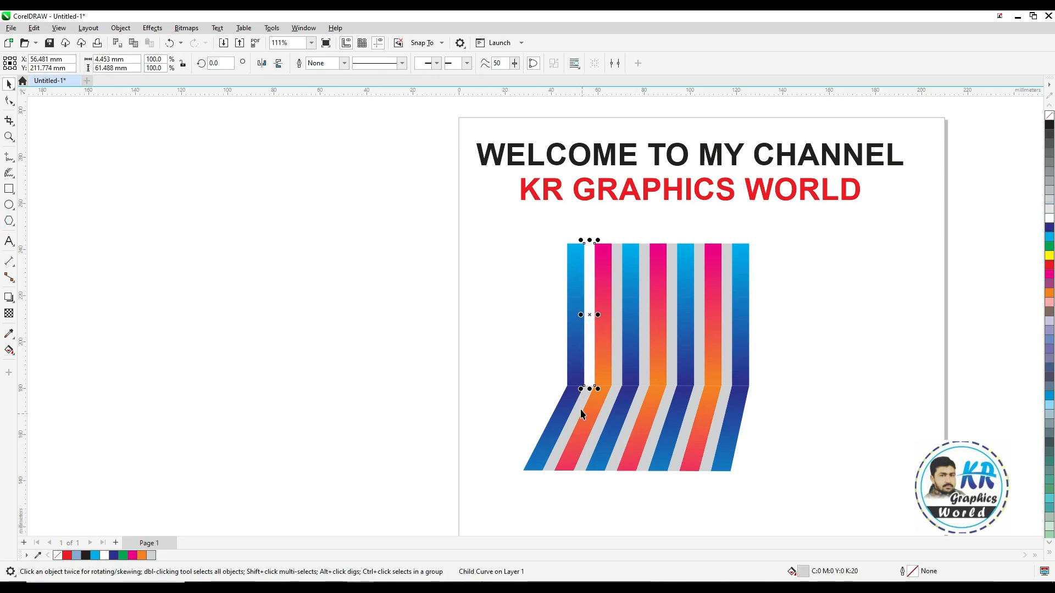
left_click(609, 401, "ctrl")
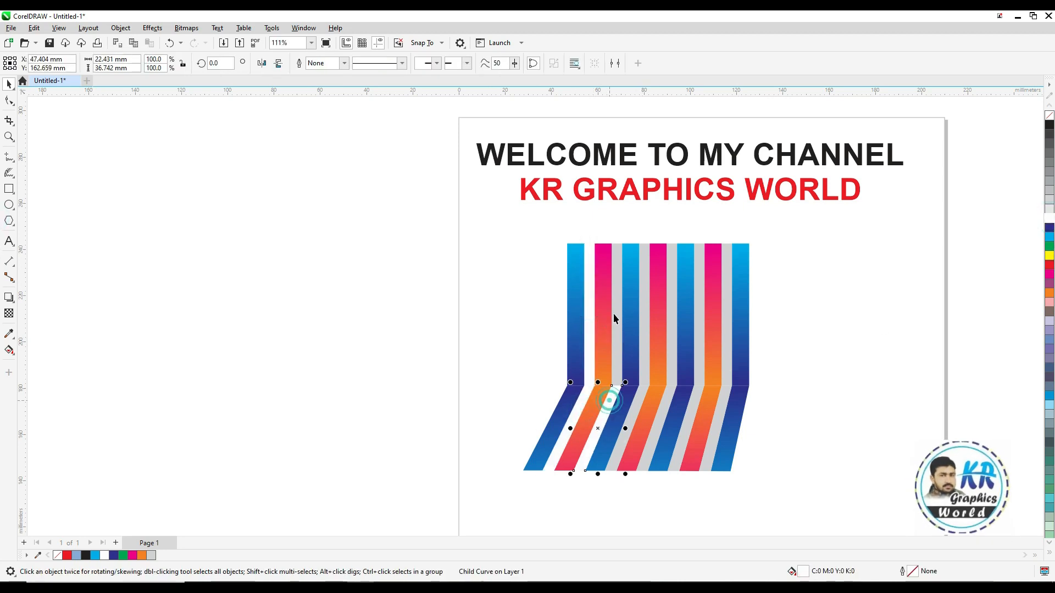
key("ctrl+r")
left_click(644, 306, "ctrl")
key("ctrl+r")
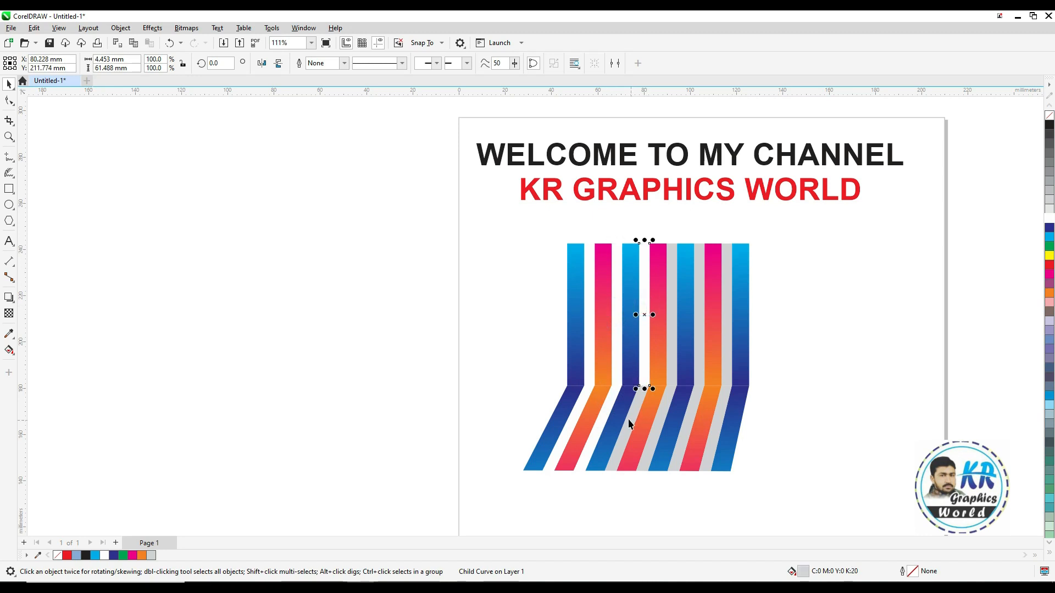
left_click(673, 303, "ctrl")
key("ctrl+r")
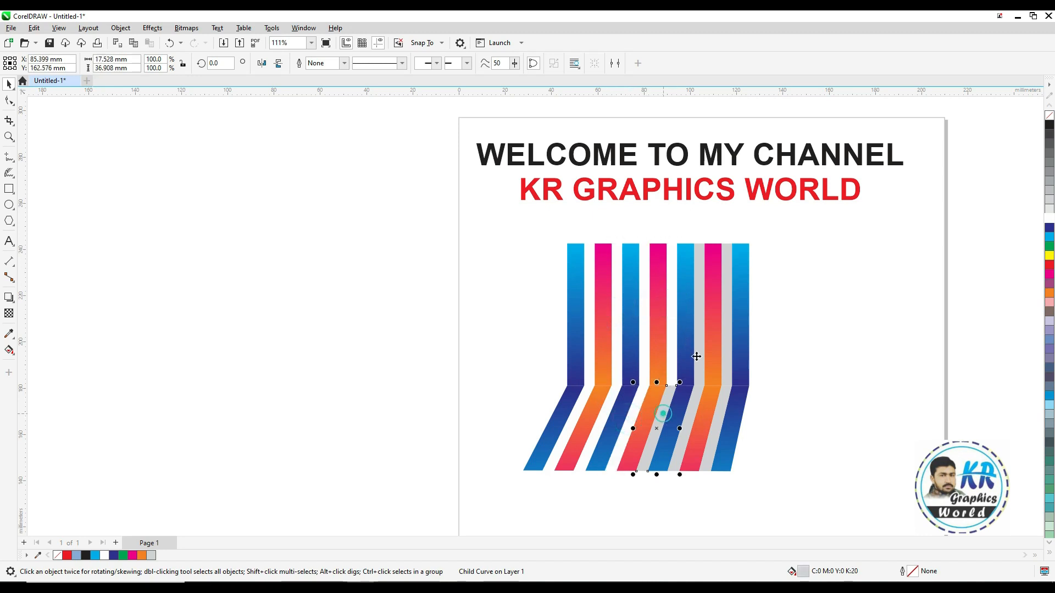
left_click(699, 304, "ctrl")
key("ctrl+r")
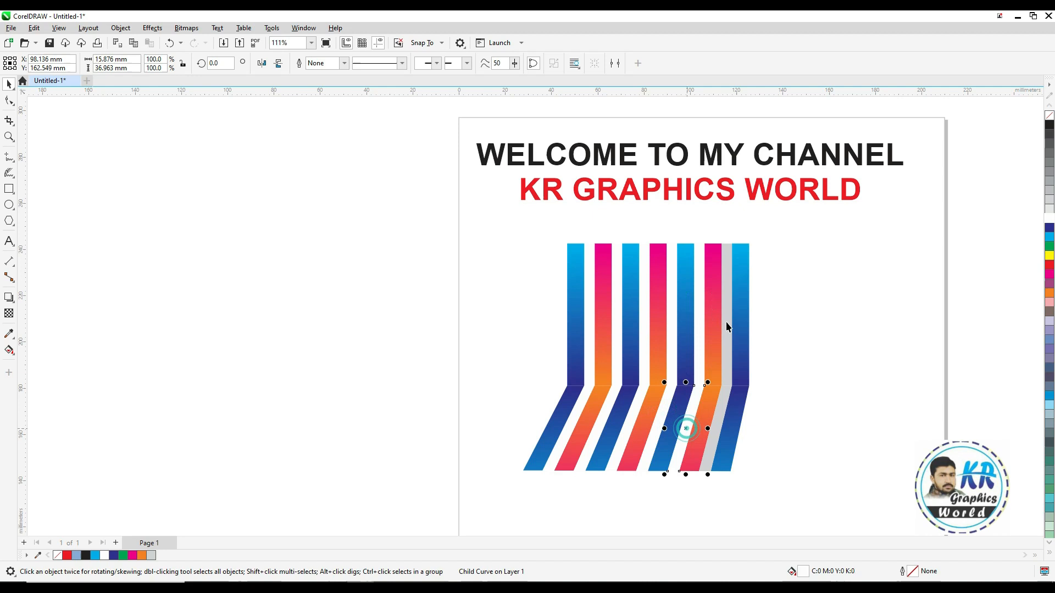
key("ctrl+r")
left_click(719, 424, "ctrl")
key("ctrl+r")
left_click(780, 442)
- Try mirroring a copy of the straight and slanted stripe groups downward from their slanted ends
scroll(775, 354, "down", 1)
left_click_drag(790, 291, 637, 422)
left_click_drag(704, 294, 708, 472)
right_click(708, 471)
- Try placing copies of the mirrored stripe figure on its right and left sides, and undo the copies and the downward mirroring
left_click(801, 393)
left_click_drag(797, 293, 618, 555)
left_click_drag(644, 368, 829, 434)
right_click(829, 434)
key("ctrl+z")
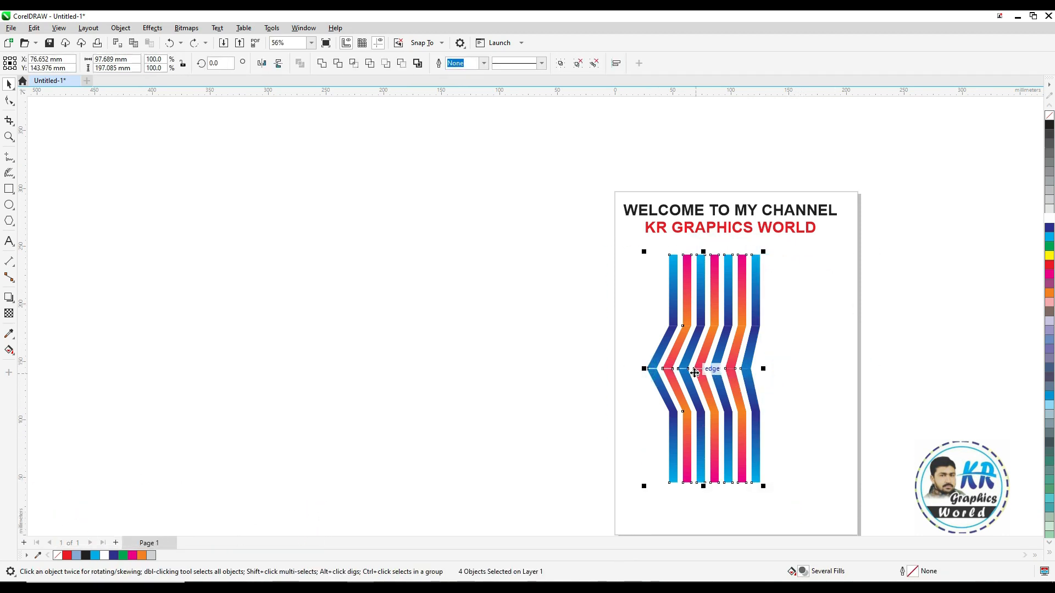
left_click_drag(707, 369, 607, 383)
right_click(607, 383)
left_click(872, 419)
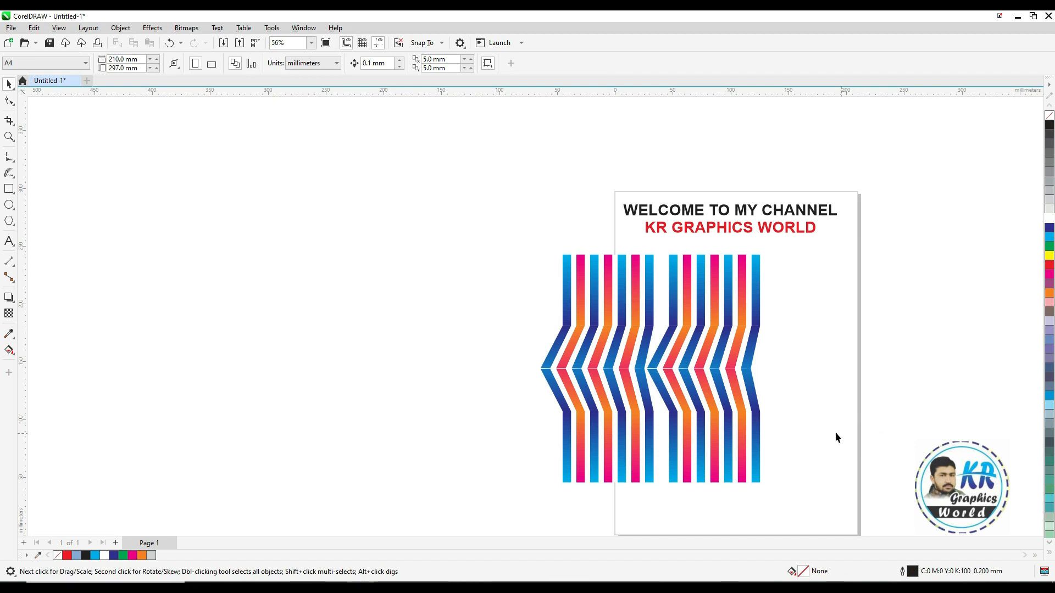
key("ctrl+z")
key("ctrl+z")
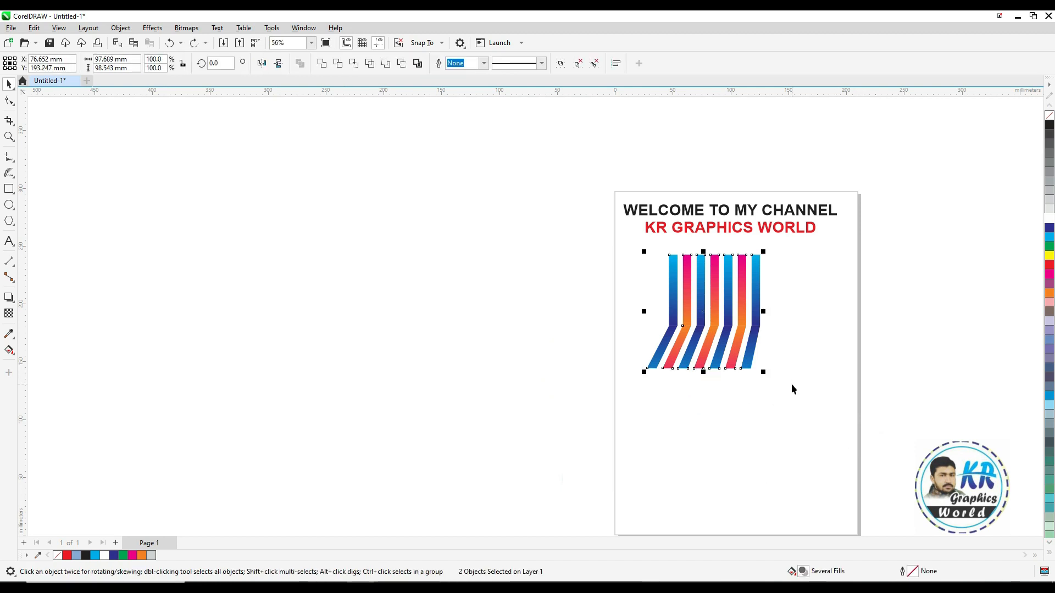
- Mirror a copy of the striped shape upward, and mirror a copy of the resulting column sideways to form a symmetrical pair
left_click_drag(703, 372, 706, 230)
right_click(707, 229)
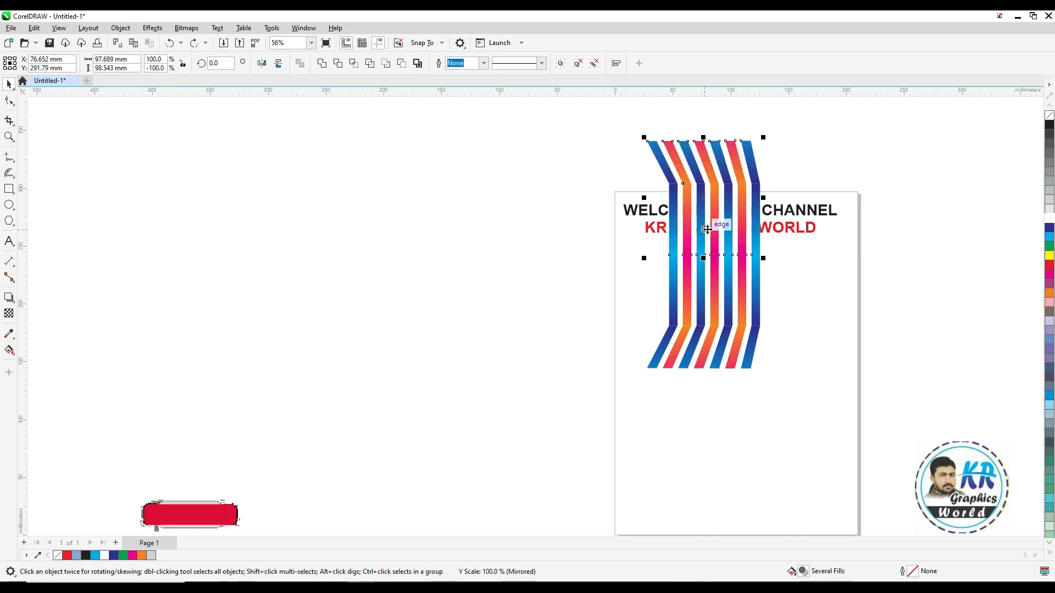
left_click(702, 284, "shift")
left_click_drag(701, 291, 754, 417)
key("ctrl+z")
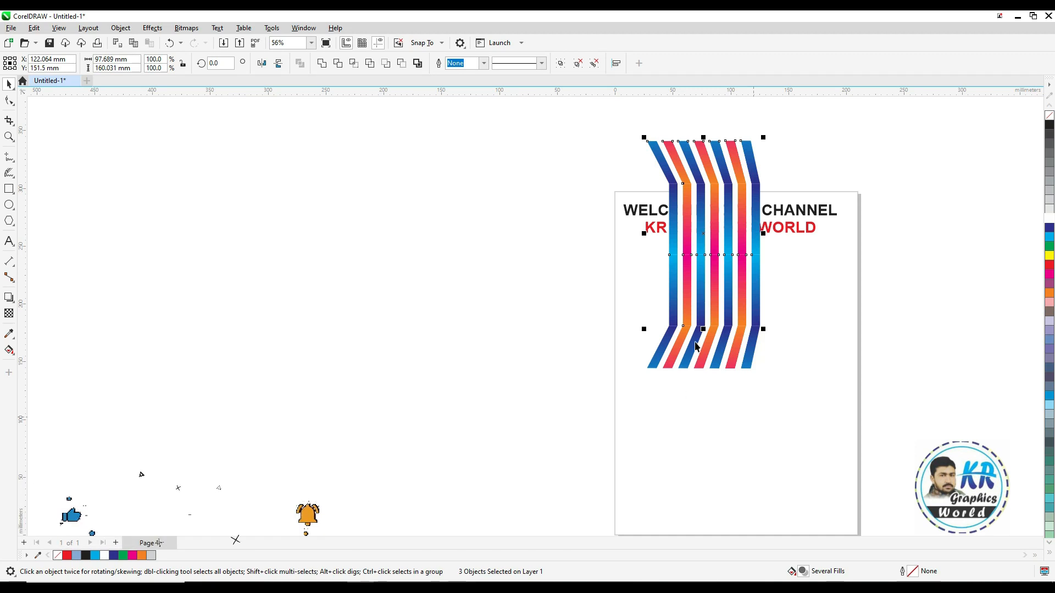
left_click_drag(705, 257, 631, 388)
right_click(631, 389)
left_click(907, 338)
- Shrink the whole striped pattern to about 137 by 97 mm and place it beneath the heading
left_click_drag(862, 258, 604, 498)
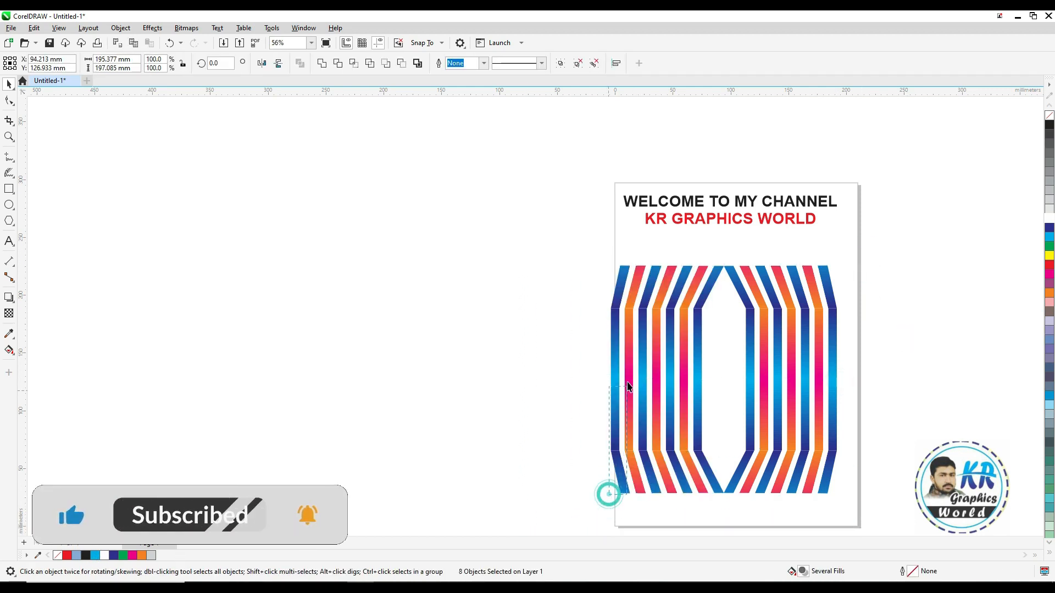
left_click_drag(627, 382, 639, 424)
left_click(617, 490)
left_click_drag(583, 254, 881, 511)
left_click_drag(723, 494, 724, 427)
left_click_drag(604, 431, 631, 400)
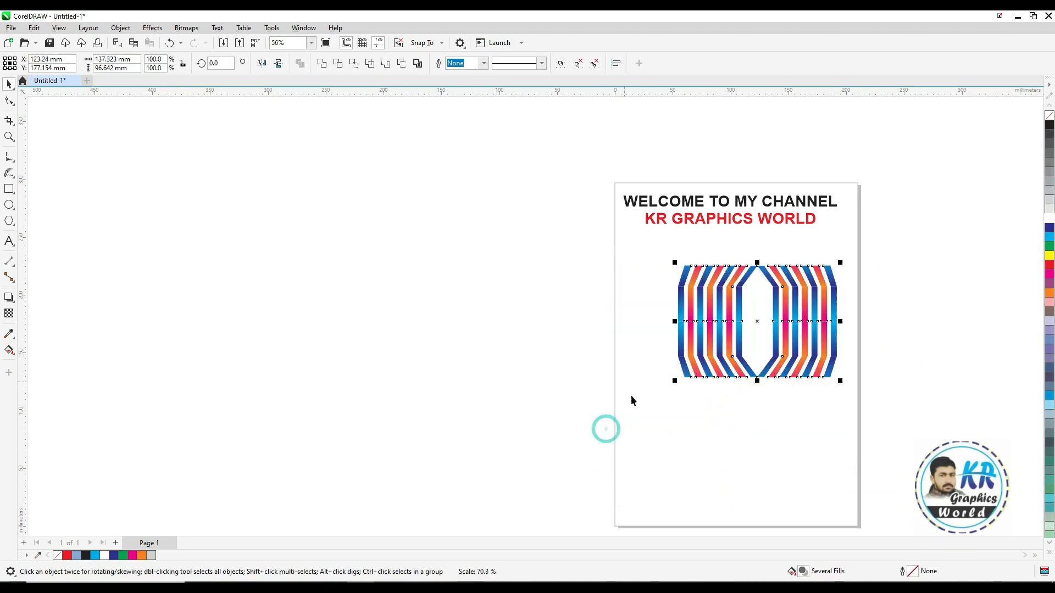
left_click_drag(744, 311, 716, 296)
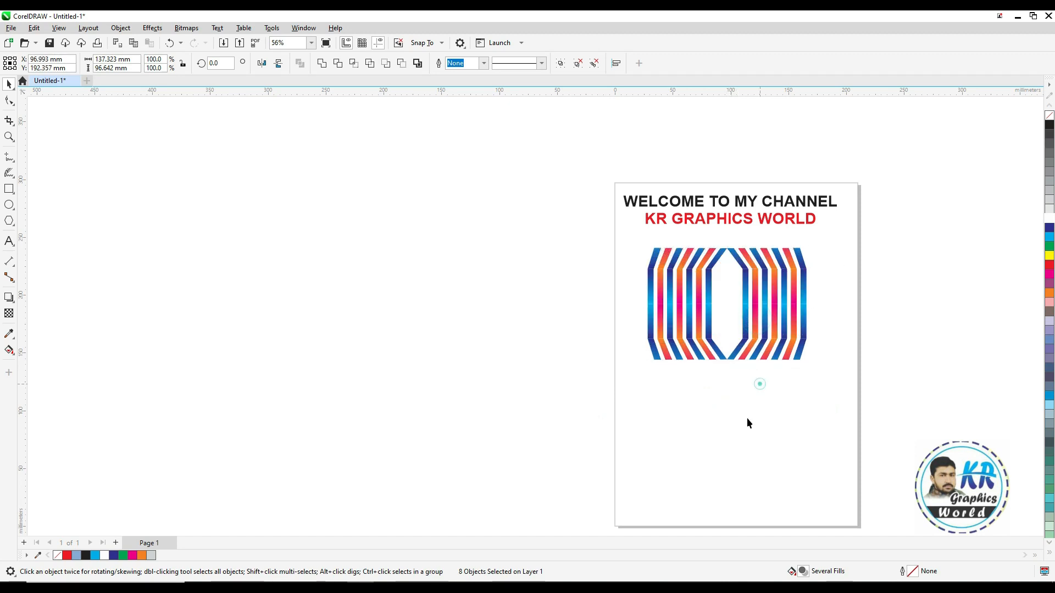
left_click(759, 383)
- Delete the two slanted stripe groups along the upper edge of the pattern
key("z")
left_click(737, 324)
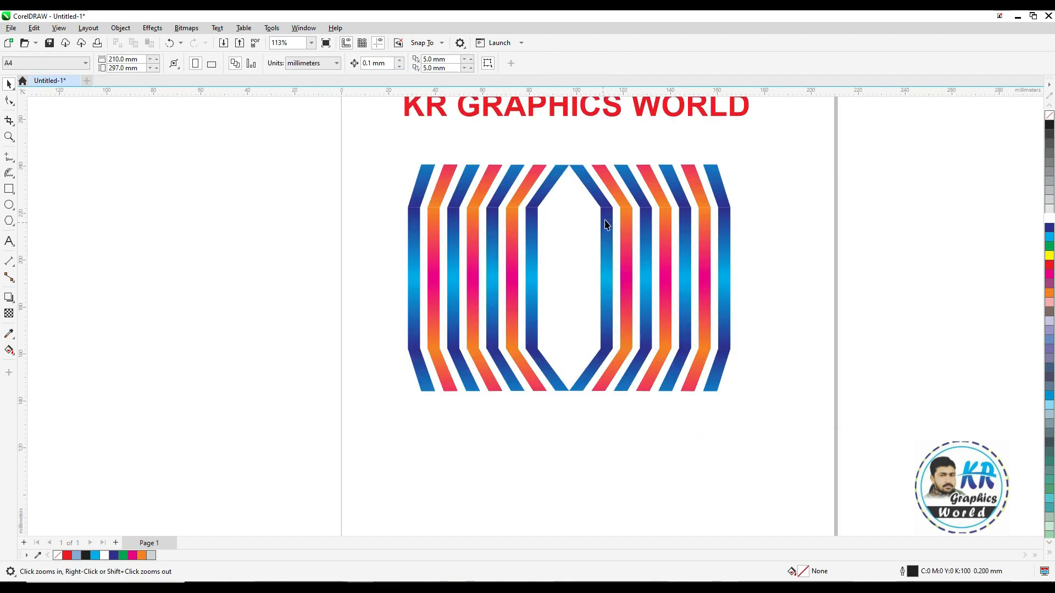
left_click(523, 183, "shift")
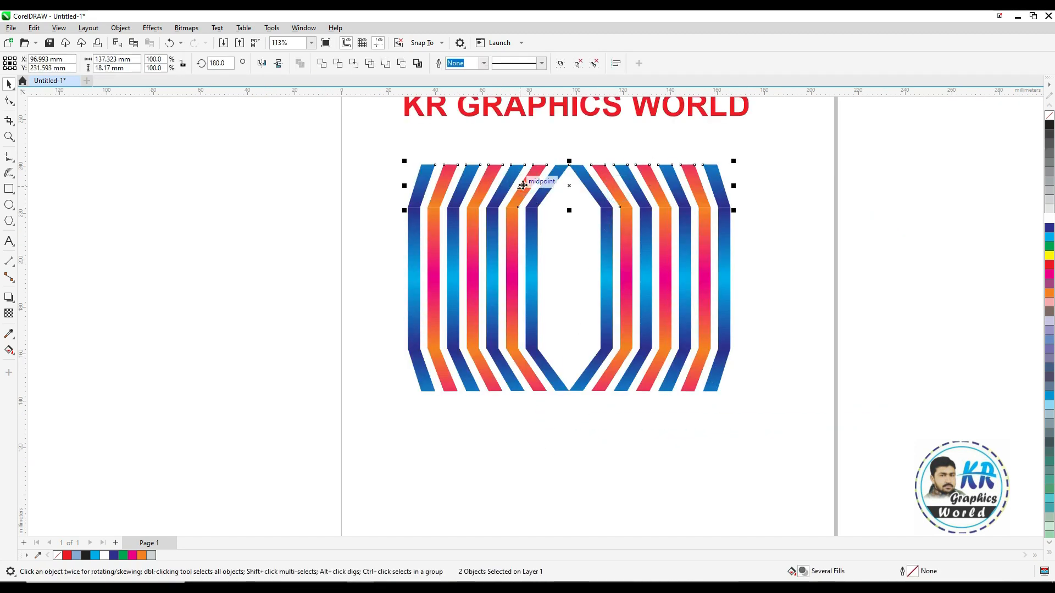
key("Delete")
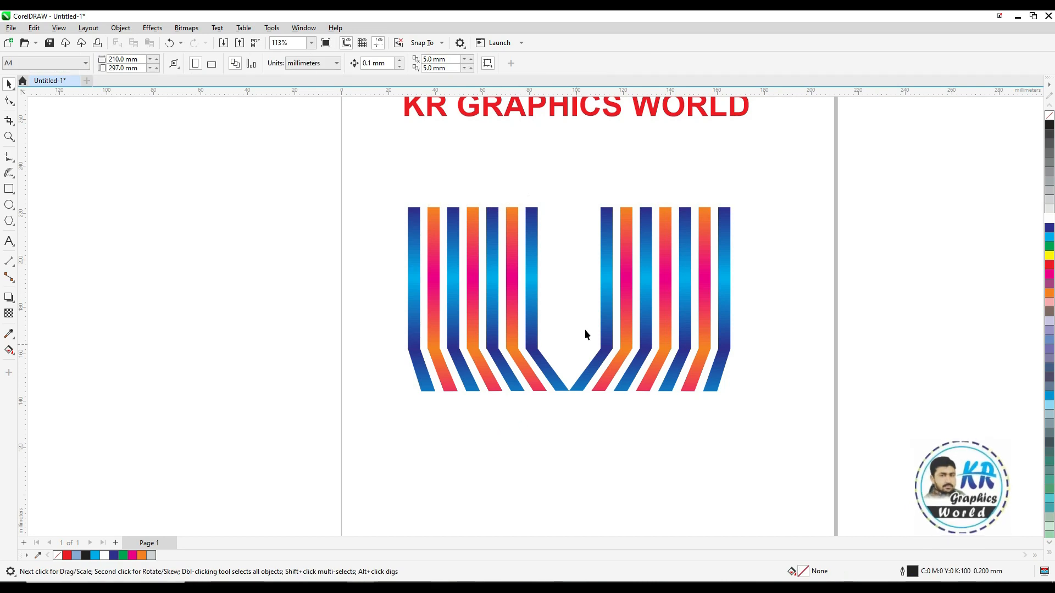
- Place a vertically flipped copy of the six remaining groups below, offset to the left so the slanted stripes join
left_click_drag(565, 193, 781, 468)
left_click_drag(798, 187, 306, 459)
left_click_drag(567, 201, 445, 427)
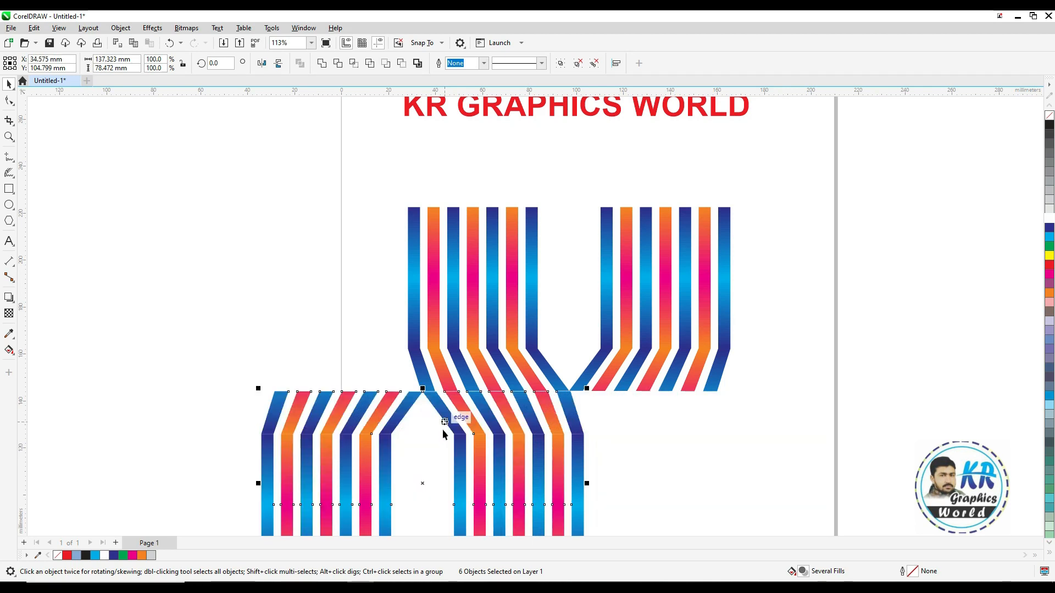
- Scale down the complete striped pattern and reposition it on the page beneath the heading
key("z")
right_click(672, 452)
left_click_drag(750, 506, 819, 585)
left_click_drag(775, 110, 306, 423)
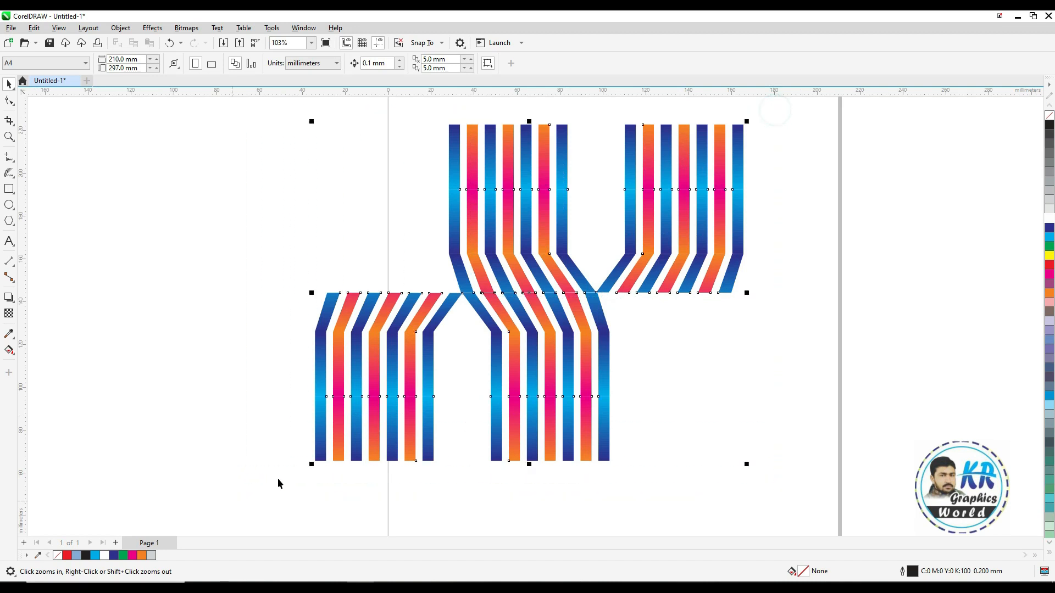
left_click_drag(311, 464, 483, 330)
left_click_drag(596, 225, 567, 209)
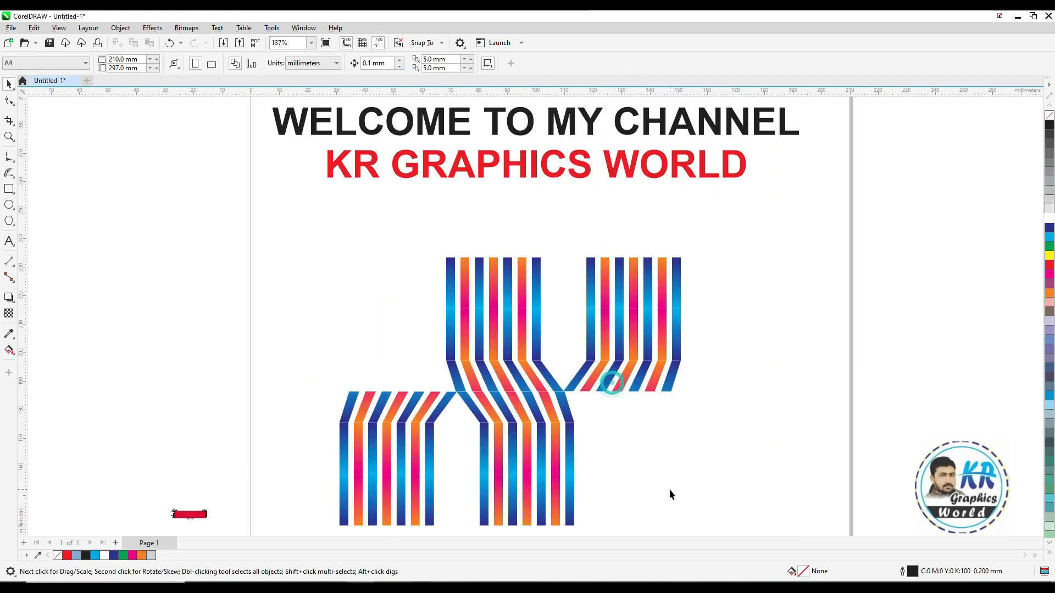
left_click_drag(406, 511, 743, 220)
scroll(743, 221, "down", 1)
left_click_drag(487, 341, 498, 290)
left_click(701, 414)
- Move the lower-left stripe column beneath the upper-right one, and shift the joined right column away from the left column
left_click_drag(335, 279, 470, 467)
left_click_drag(418, 359, 625, 371)
left_click_drag(643, 246, 681, 244)
key("ctrl+z")
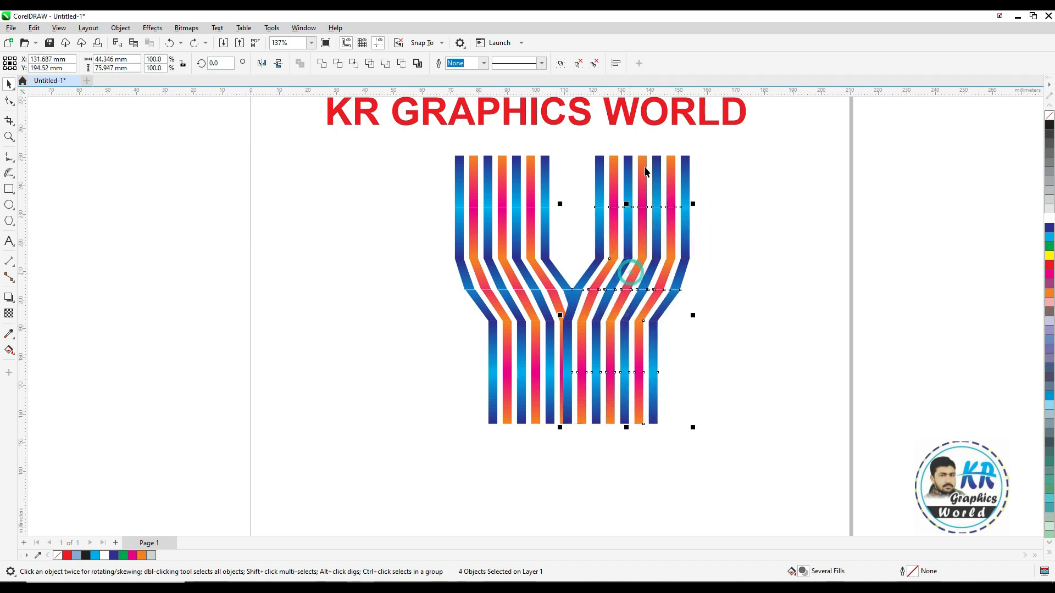
left_click_drag(642, 178, 689, 179)
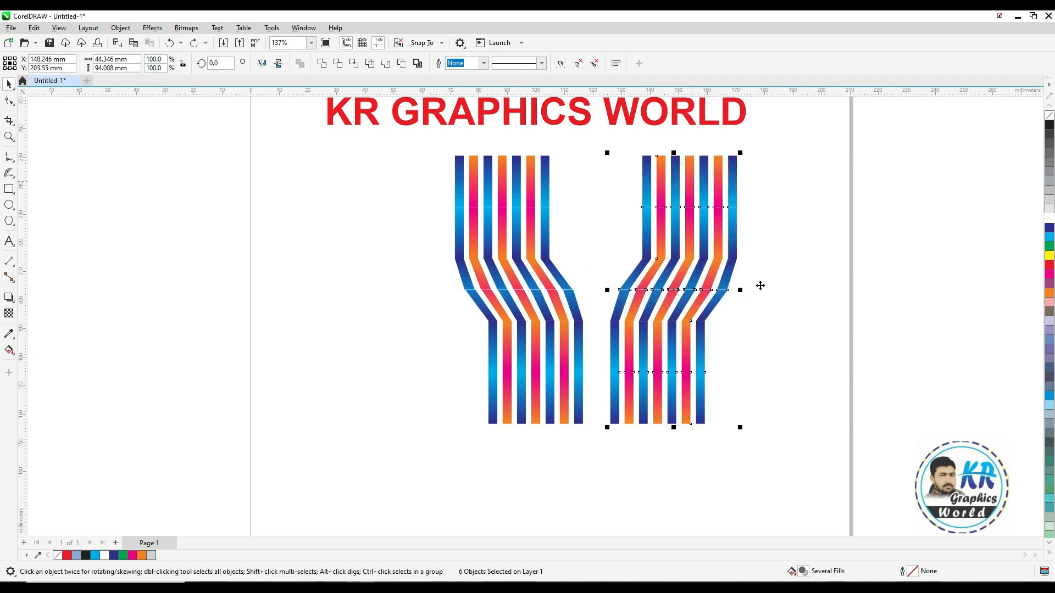
left_click(797, 340)
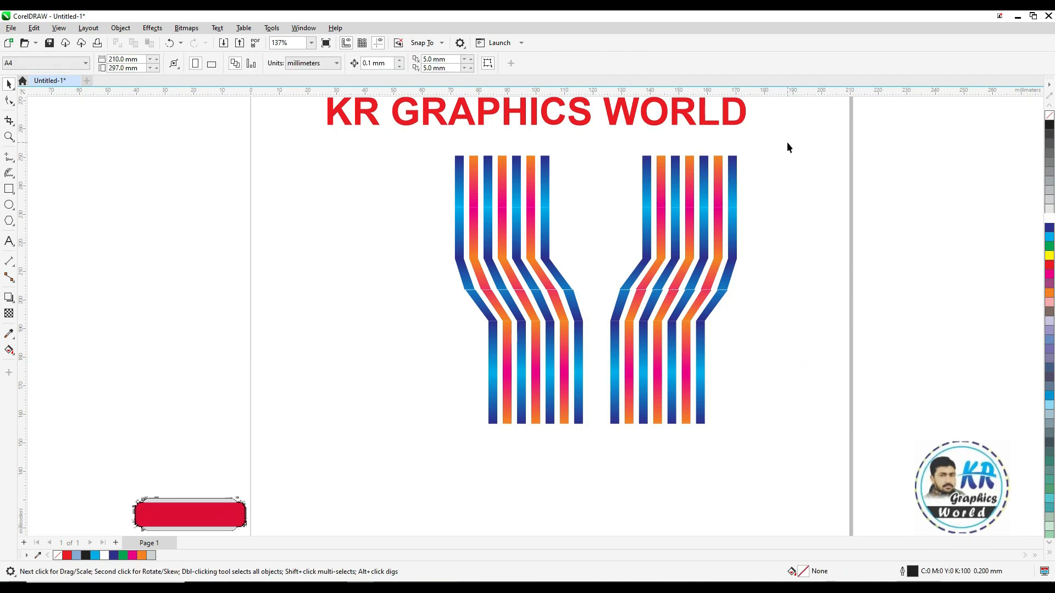
- Try flipping the slanted and straight groups in the right column's lower half vertically and shifting them, and undo the changes
left_click_drag(786, 143, 777, 309)
key("F2")
left_click_drag(771, 255, 556, 418)
left_click_drag(582, 236, 572, 238)
key("ctrl+z")
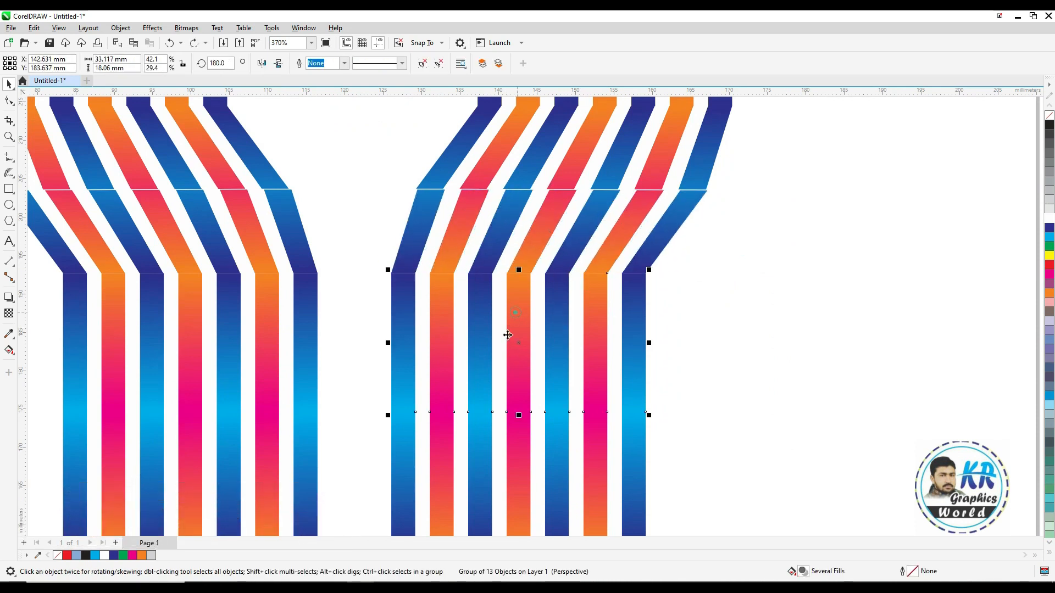
left_click(537, 238, "shift")
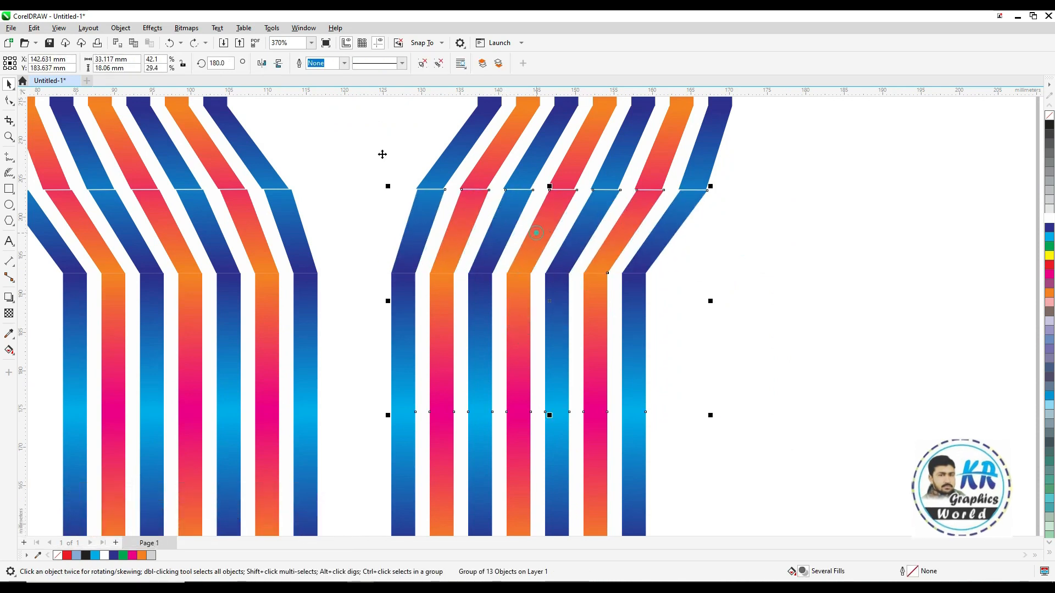
left_click(277, 64)
left_click_drag(515, 255, 538, 261)
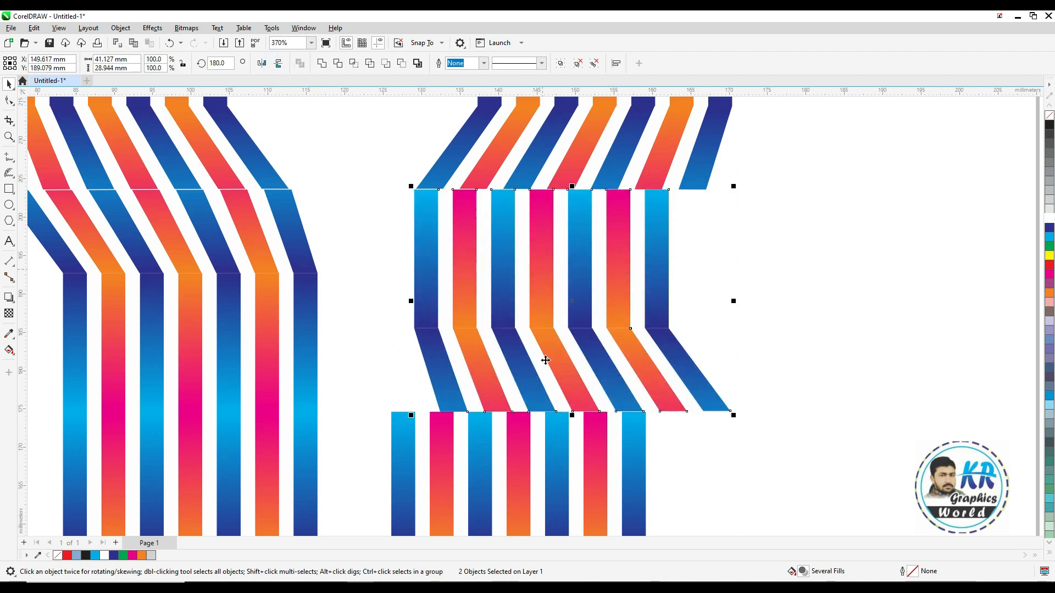
key("ctrl+z")
key("ctrl+z")
left_click(744, 348)
scroll(727, 351, "down", 2)
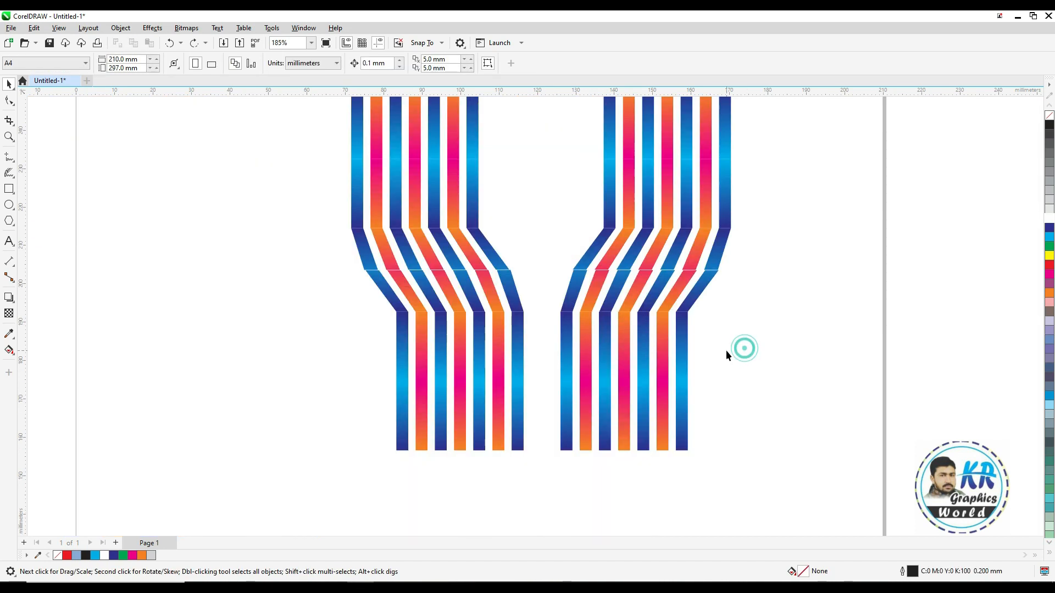
- Shift the slanted group and both straight groups in the right column's lower half slightly left to align with the stripes above
key("z")
left_click_drag(311, 452, 819, 193)
left_click_drag(849, 257, 496, 472)
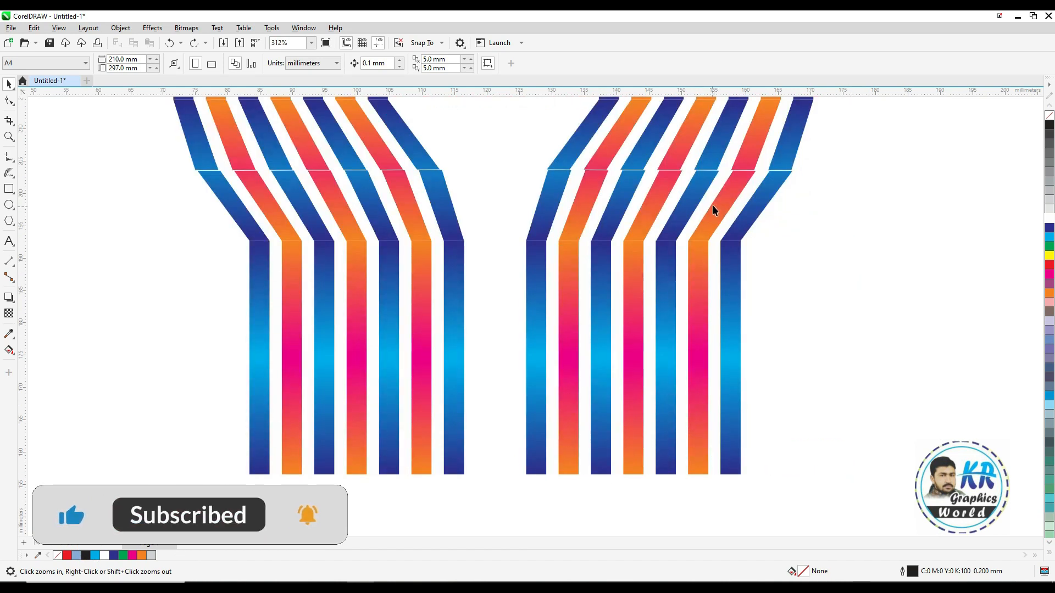
key("space")
left_click(705, 179)
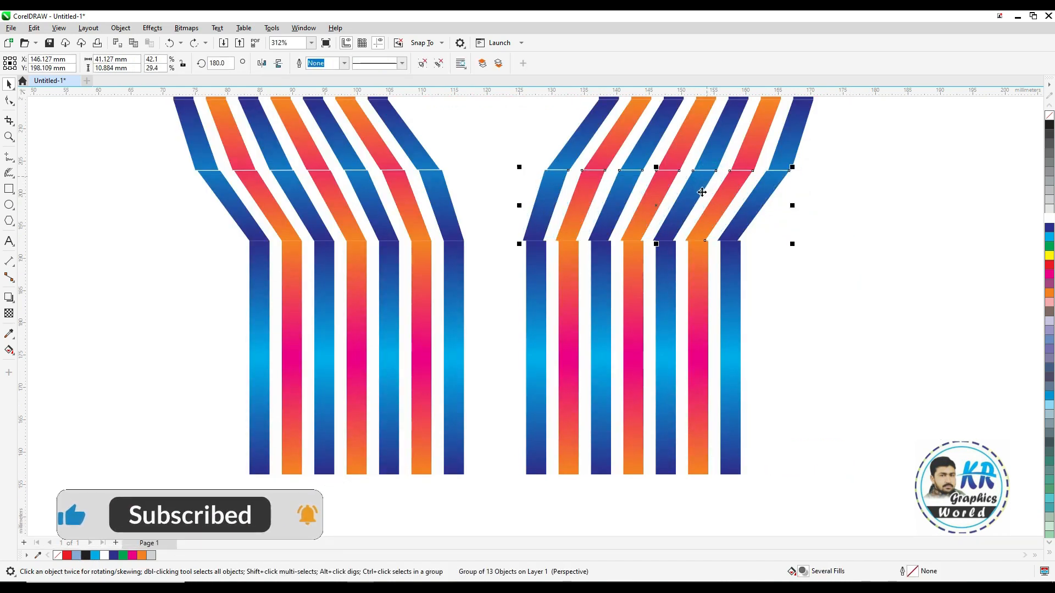
left_click_drag(731, 289, 727, 289)
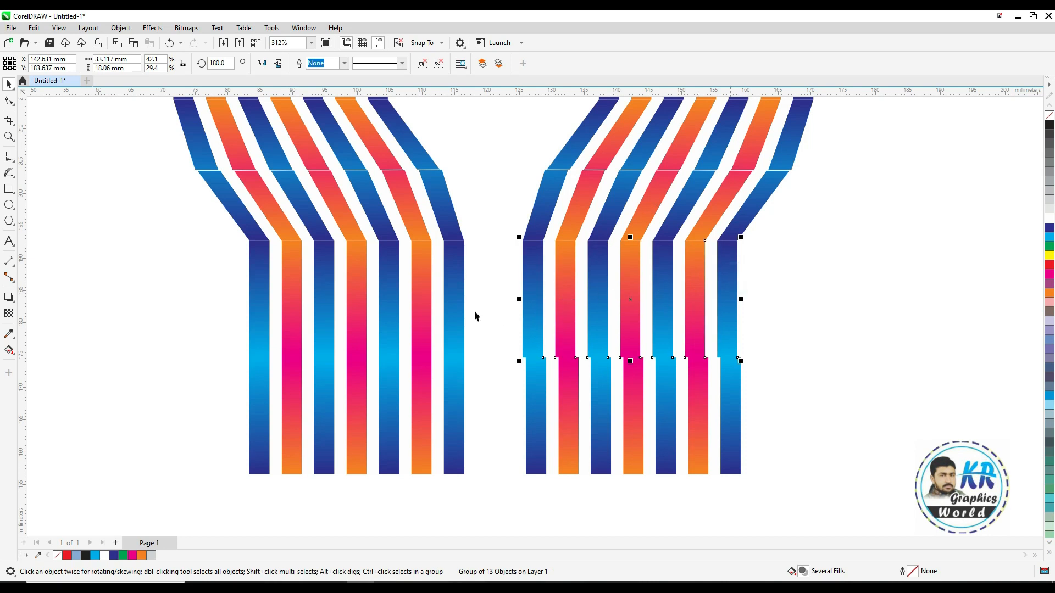
left_click_drag(564, 427, 561, 427)
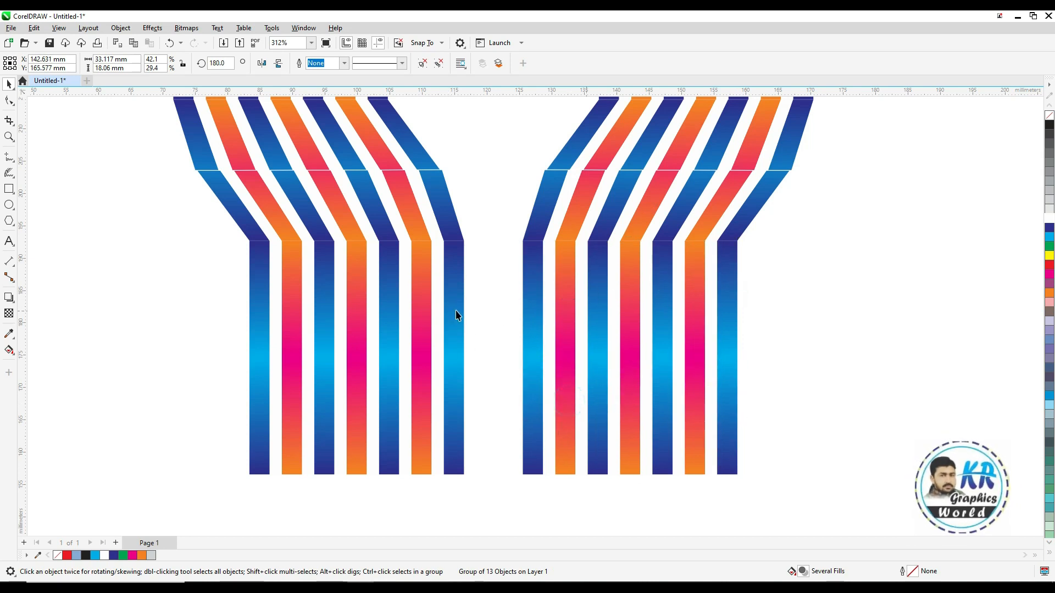
- Shift both straight groups and the slanted group in the left column's lower half slightly left to align with the stripes above
left_click_drag(449, 313, 445, 313)
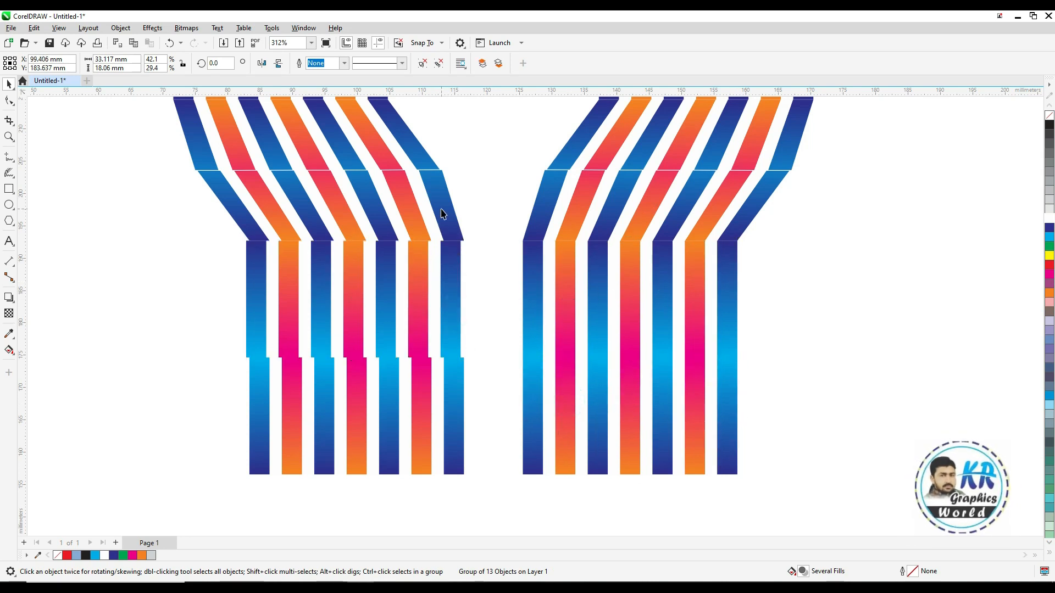
left_click_drag(441, 209, 437, 208)
left_click_drag(444, 402, 442, 401)
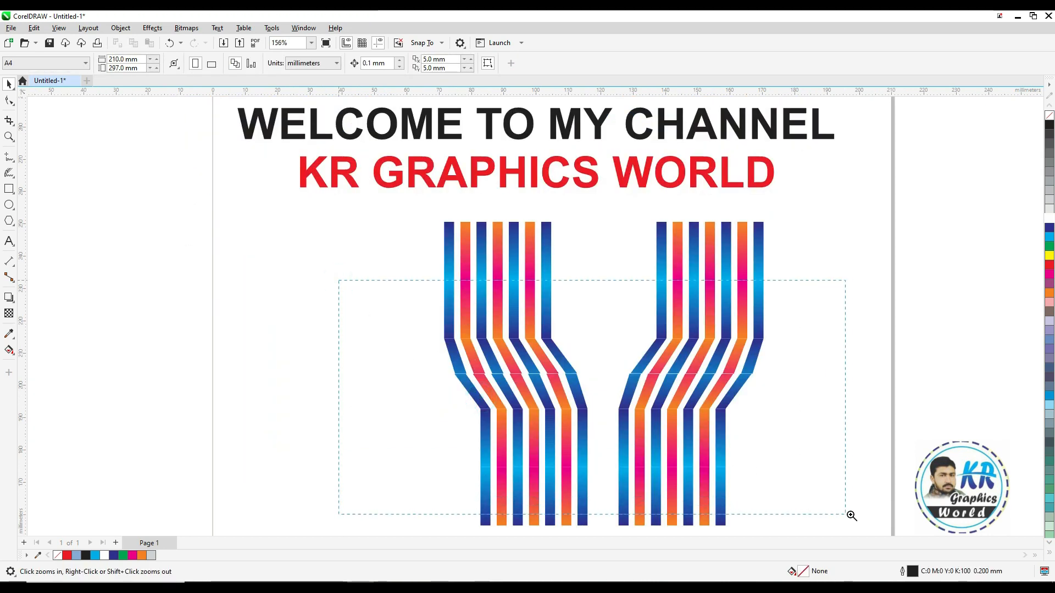
left_click_drag(850, 516, 850, 515)
left_click(841, 416)
scroll(835, 412, "down", 1)
left_click(859, 341)
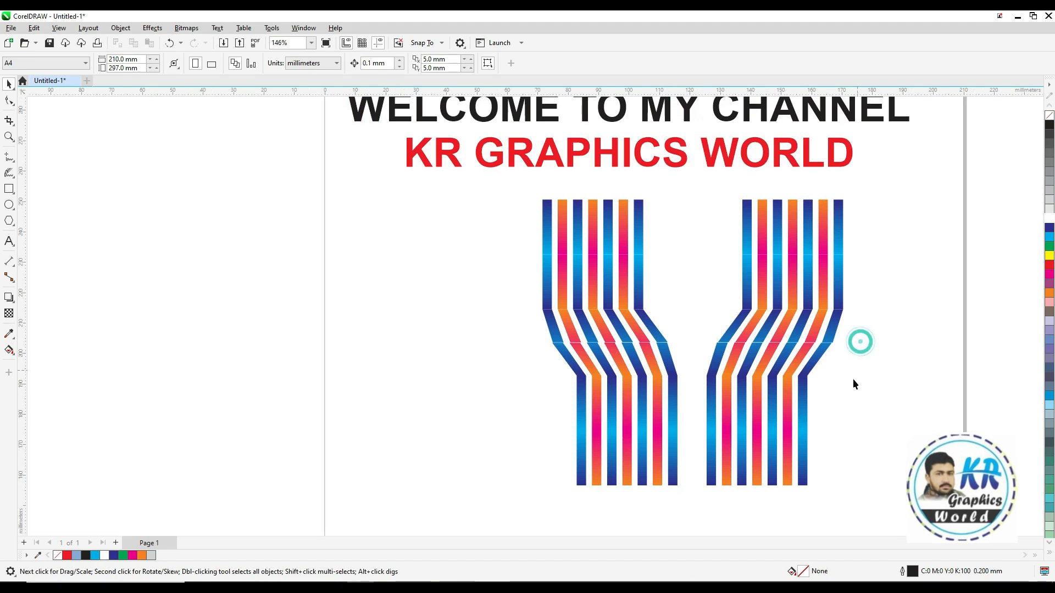
- Delete the right column's lower slanted group and move the two straight groups up against the remaining slanted stripes
left_click(783, 365)
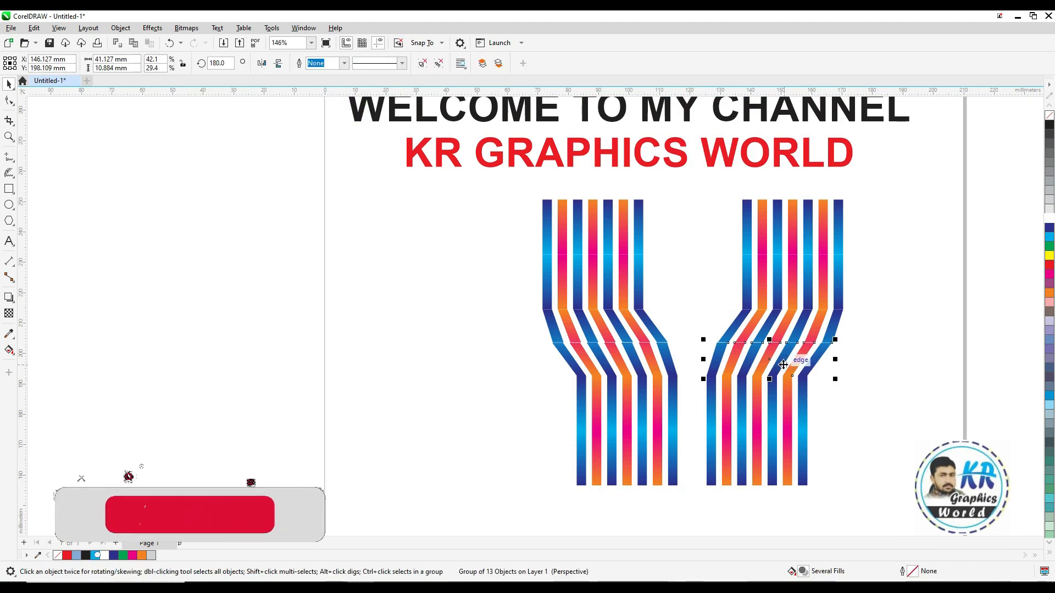
key("Delete")
left_click_drag(668, 511, 669, 509)
left_click_drag(756, 434, 777, 403)
left_click(760, 484)
- Add perspective to the right column's lowest straight group and pull its bottom-left corner outward to slant the stripes
key("z")
left_click_drag(879, 306, 549, 483)
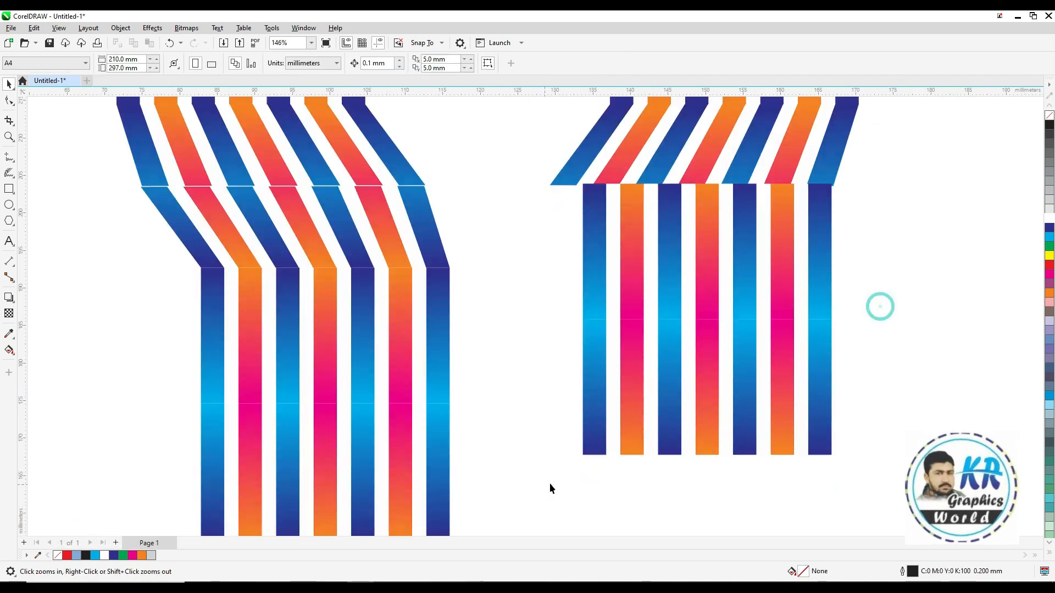
left_click(596, 330)
left_click(120, 28)
left_click(142, 296)
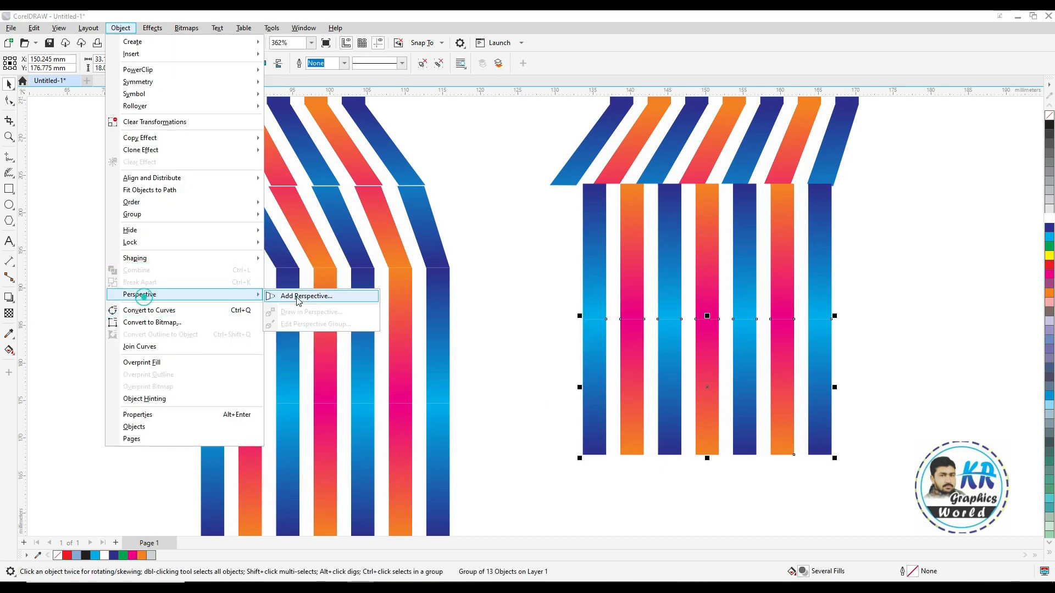
left_click(306, 296)
left_click_drag(513, 452, 503, 452)
key("space")
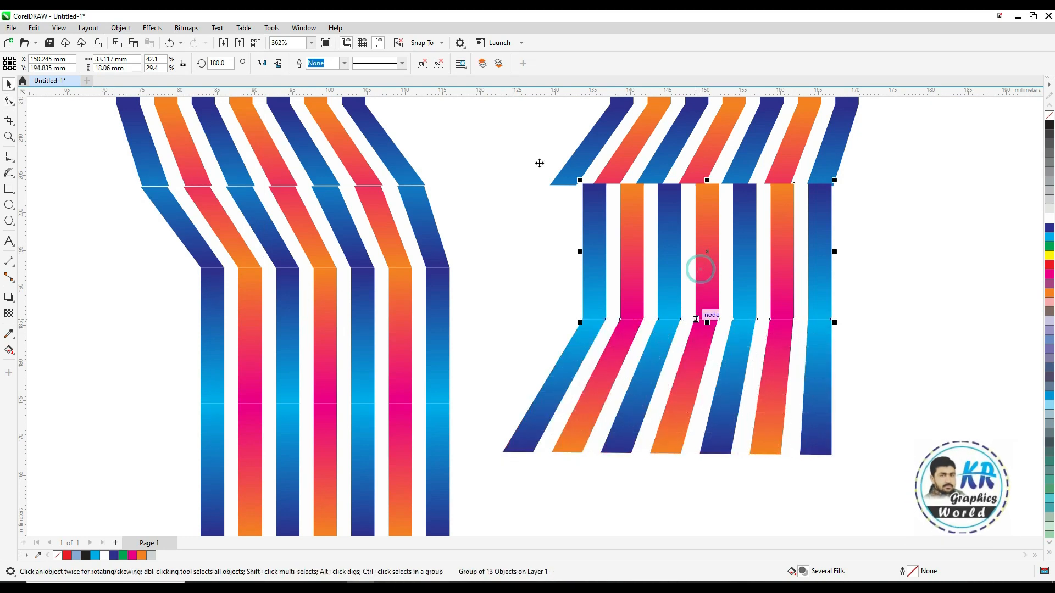
- Flip the lower straight and slanted groups together vertically and move them right, under the upper slanted stripes
left_click(278, 64)
left_click(279, 64)
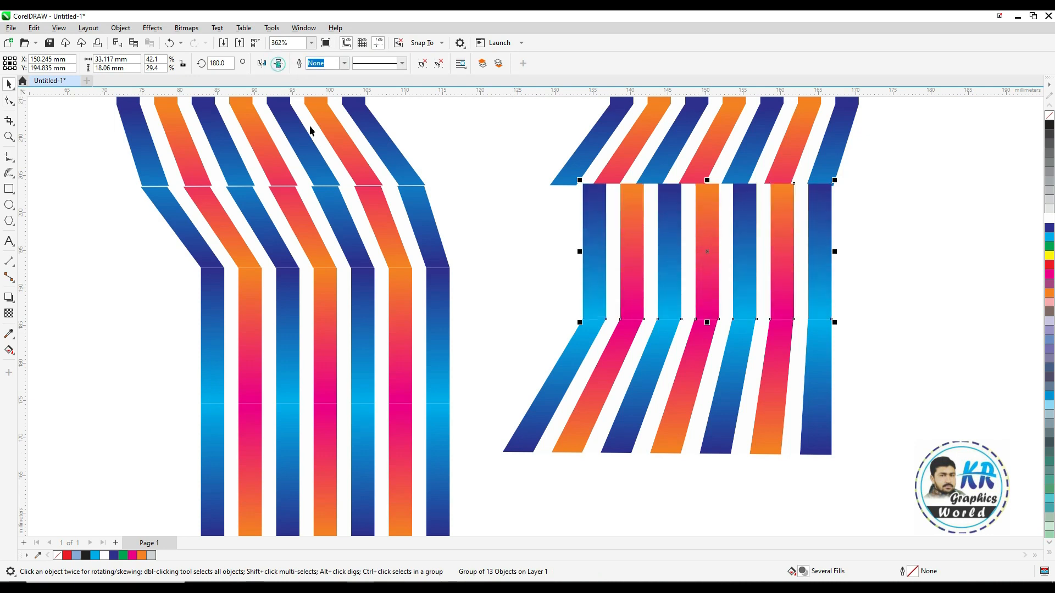
left_click(649, 355, "shift")
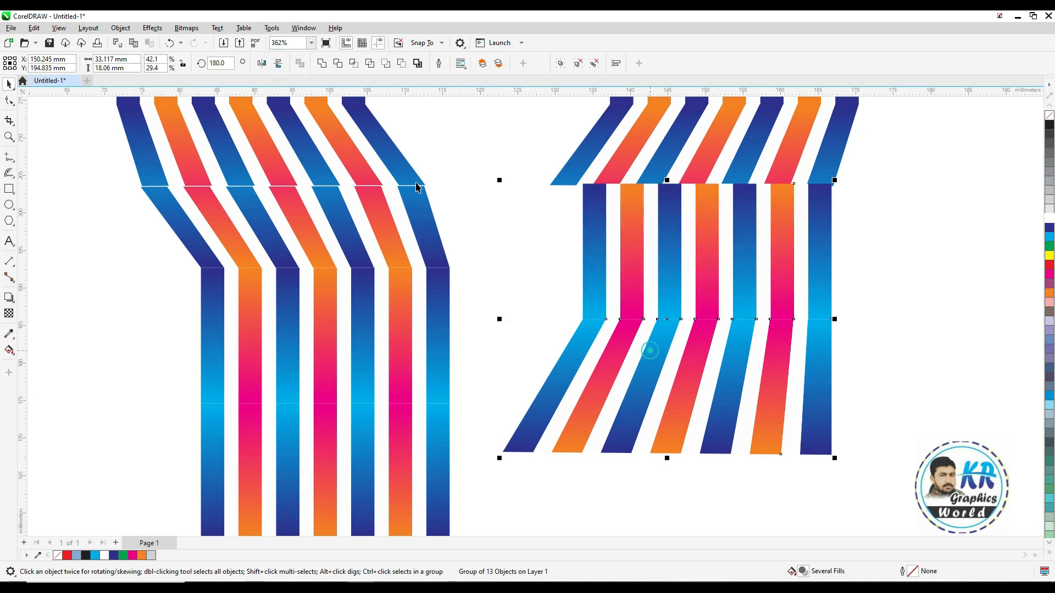
left_click(281, 65)
left_click_drag(635, 254, 681, 262)
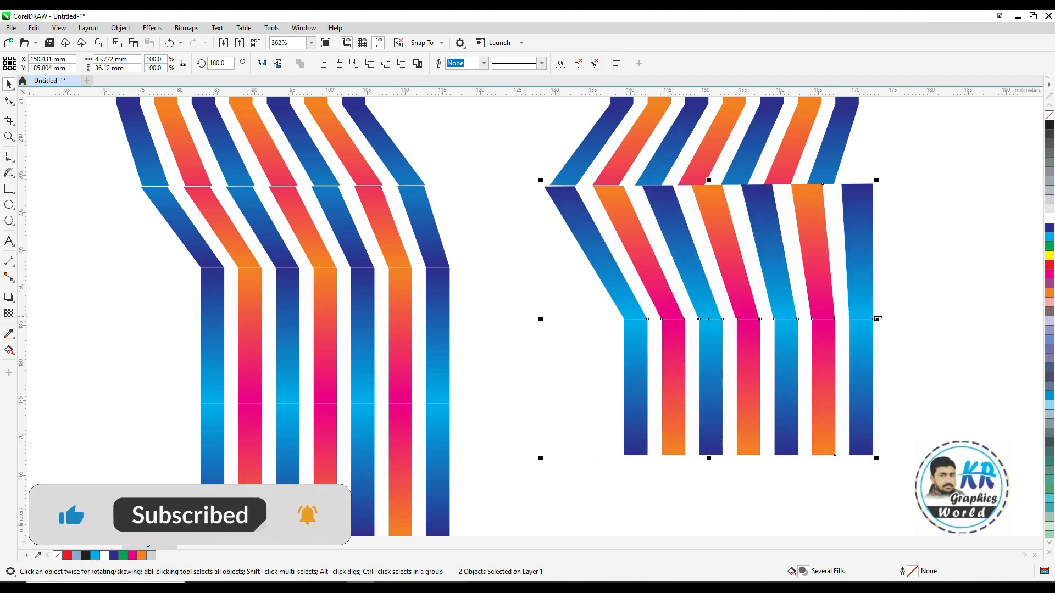
- Pull the flipped slanted group's top-right perspective corner left to meet the end of the stripes above
key("Escape")
key("F10")
left_click(872, 187)
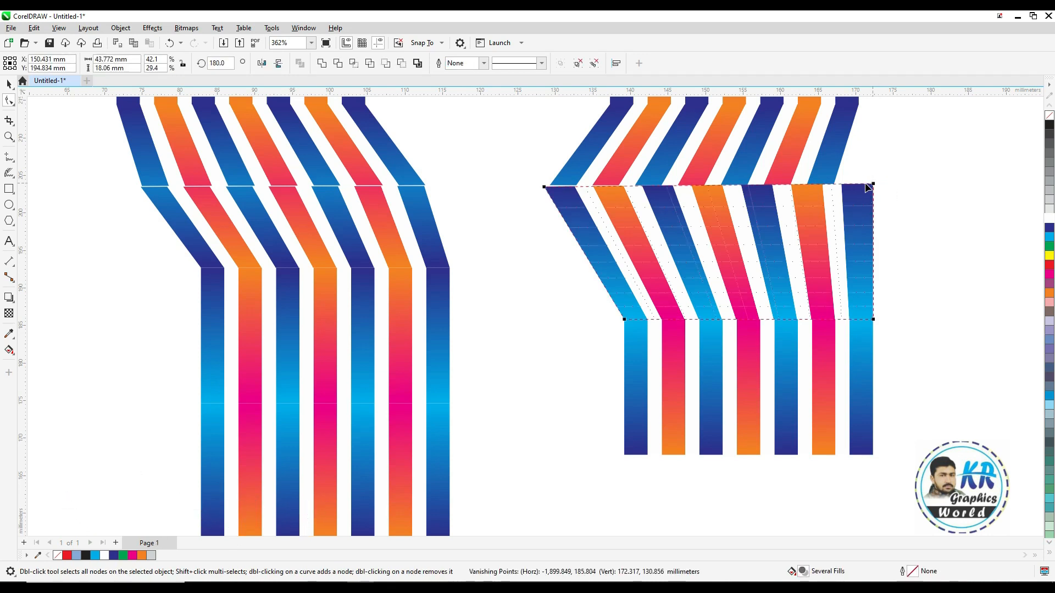
left_click_drag(834, 186, 834, 185)
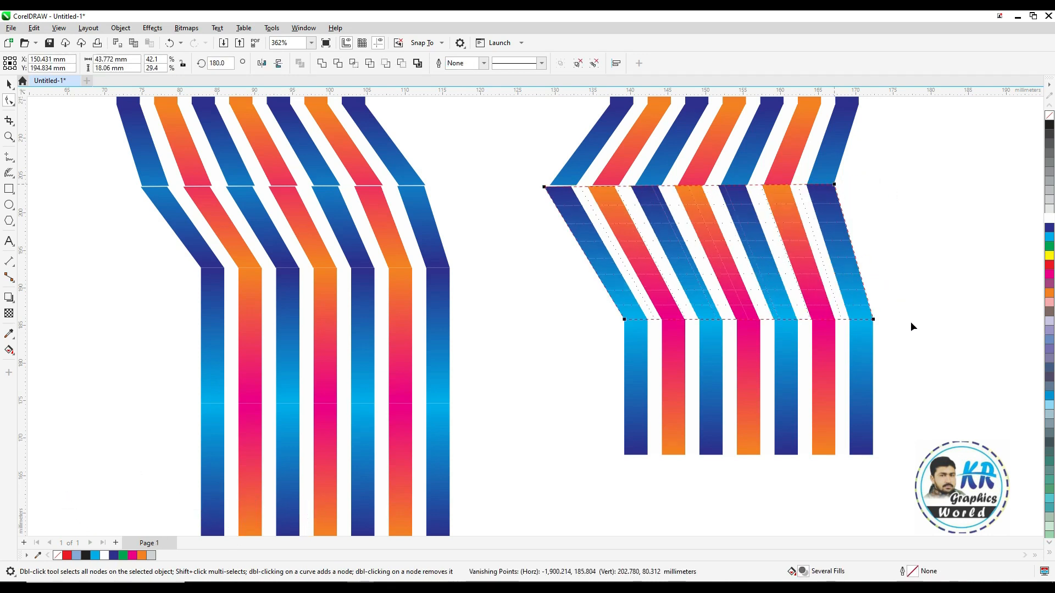
scroll(911, 324, "down", 1)
key("space")
- Delete the entire left stripe column, keeping only the right one
left_click(715, 363)
scroll(679, 256, "down", 1)
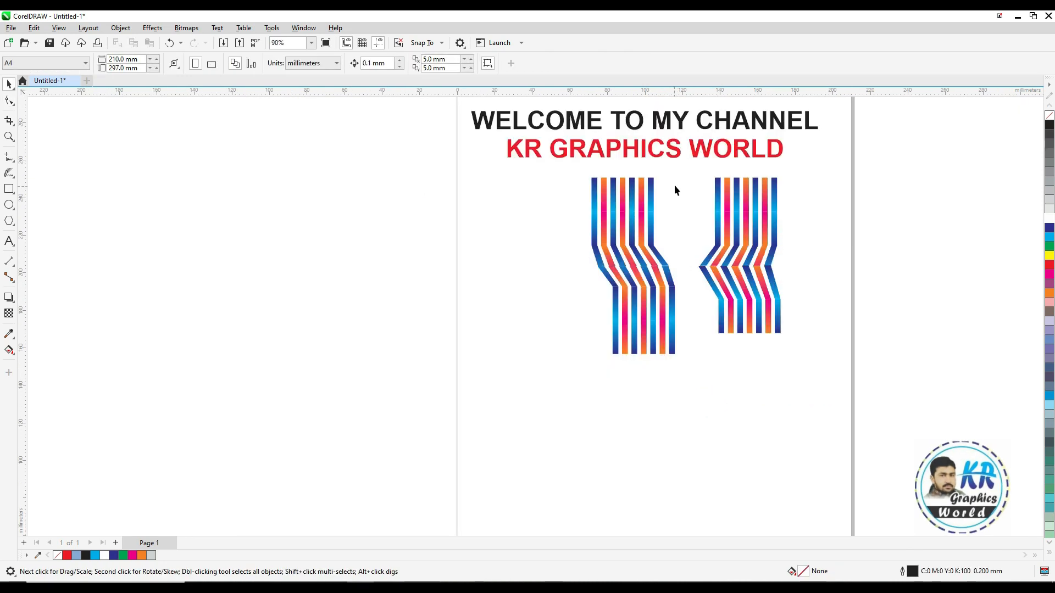
left_click_drag(555, 391, 427, 270)
key("Delete")
- Adjust the lower slanted group's top-left perspective corner to meet the lower-left corner of the stripes above
key("z")
left_click(495, 324)
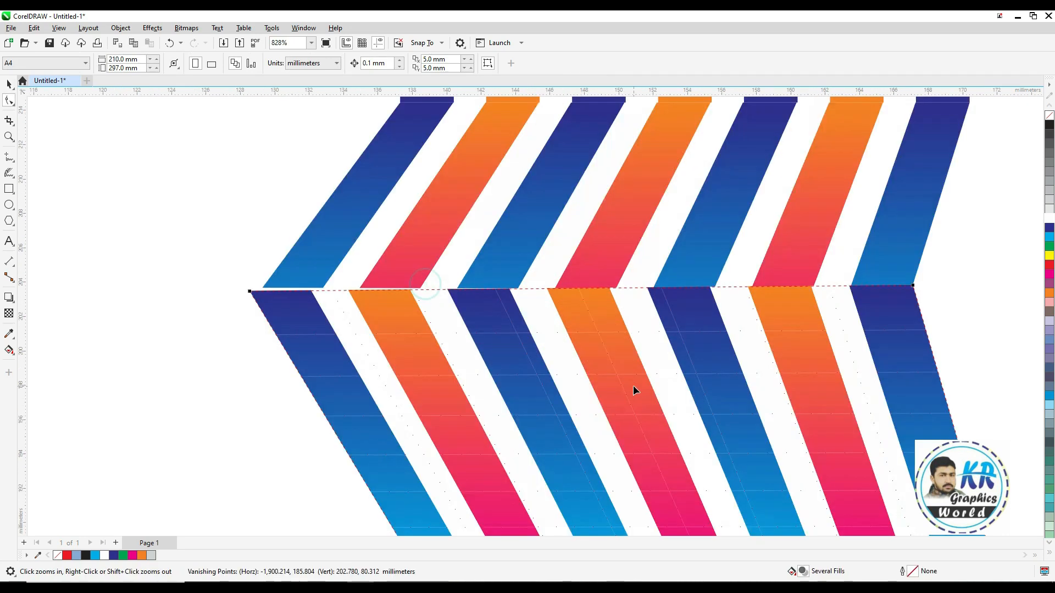
left_click_drag(249, 294, 263, 289)
key("space")
left_click(244, 381)
scroll(327, 377, "down", 2)
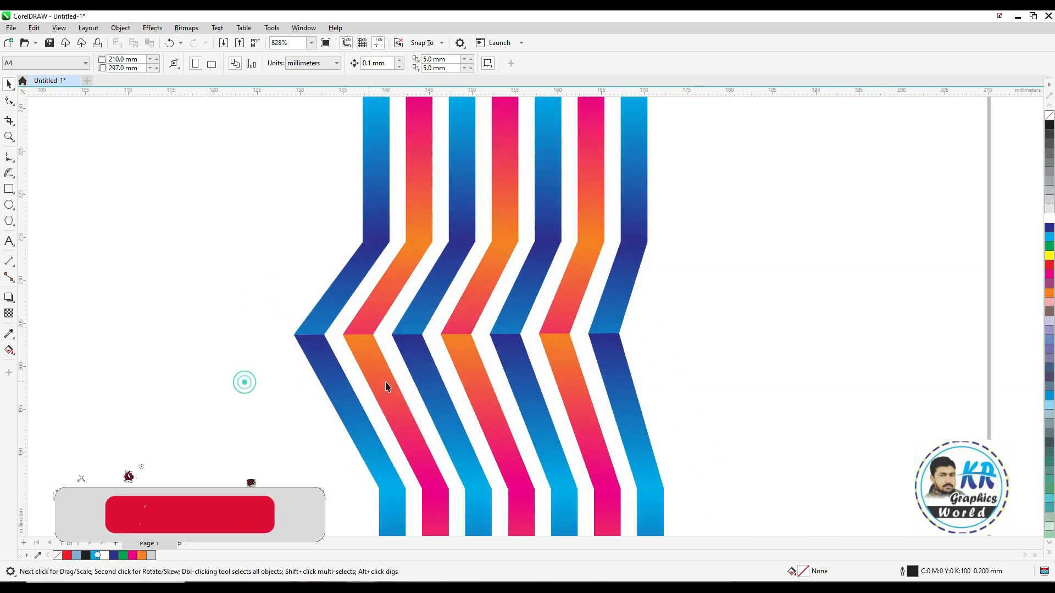
- Copy the finished stripe column to its left and repeat the duplication to make a row of three columns
left_click(473, 277)
scroll(543, 300, "down", 1)
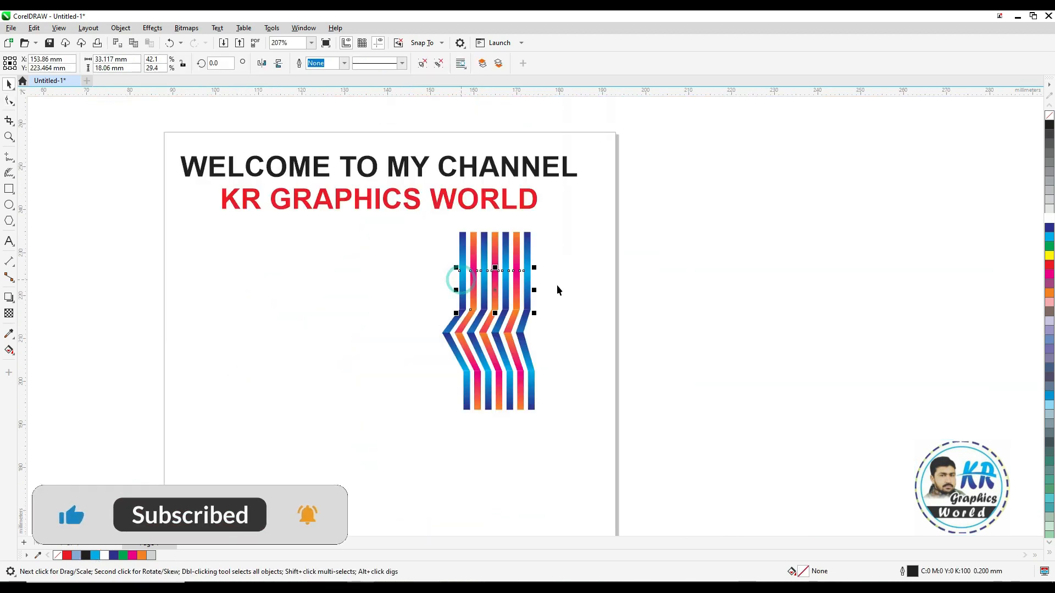
left_click_drag(490, 331, 391, 331)
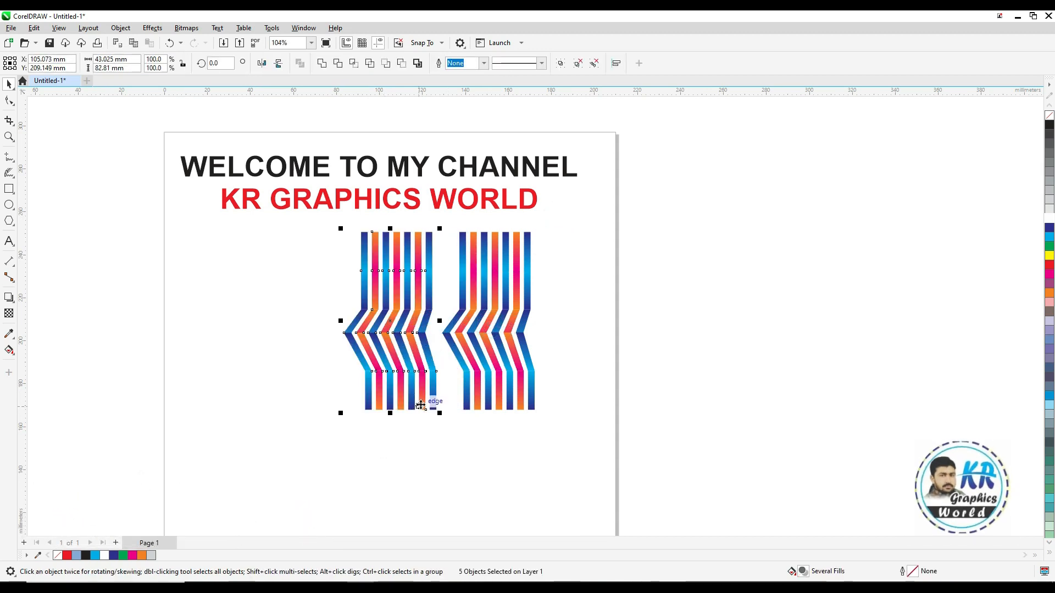
key("ctrl+r")
left_click(385, 441)
key("z")
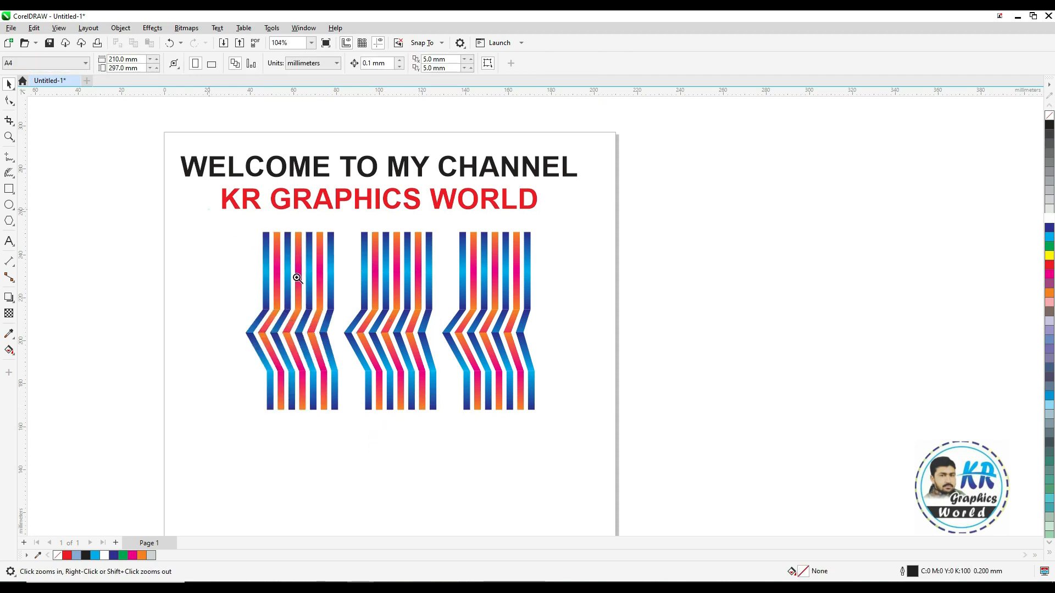
left_click_drag(209, 210, 642, 453)
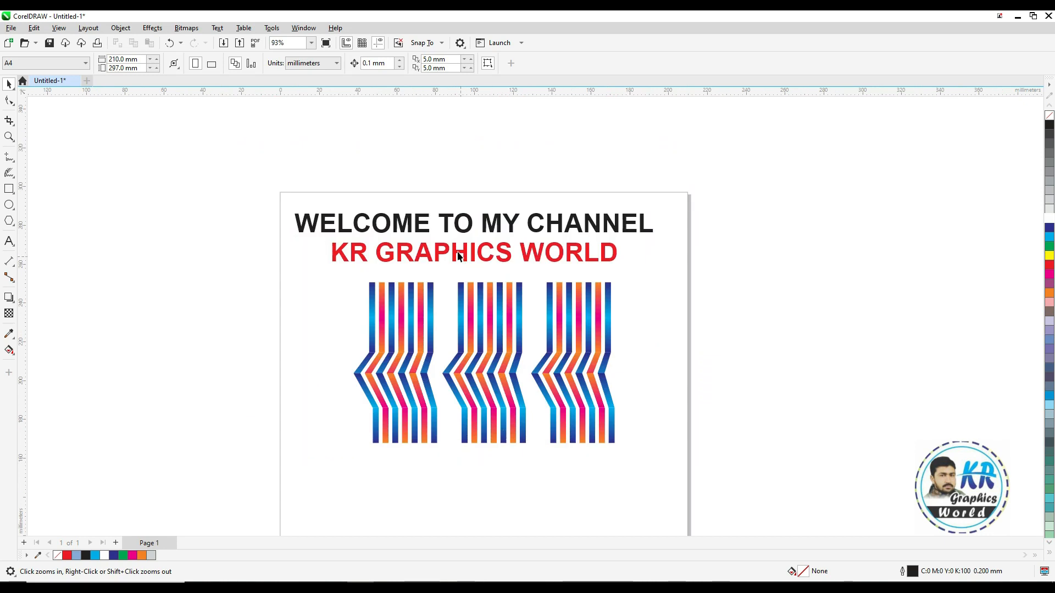
- Copy the heading below the three stripe columns and replace the copy's text with "THANKS FOR WATCHI"
left_click(458, 256)
left_click_drag(470, 256, 483, 492)
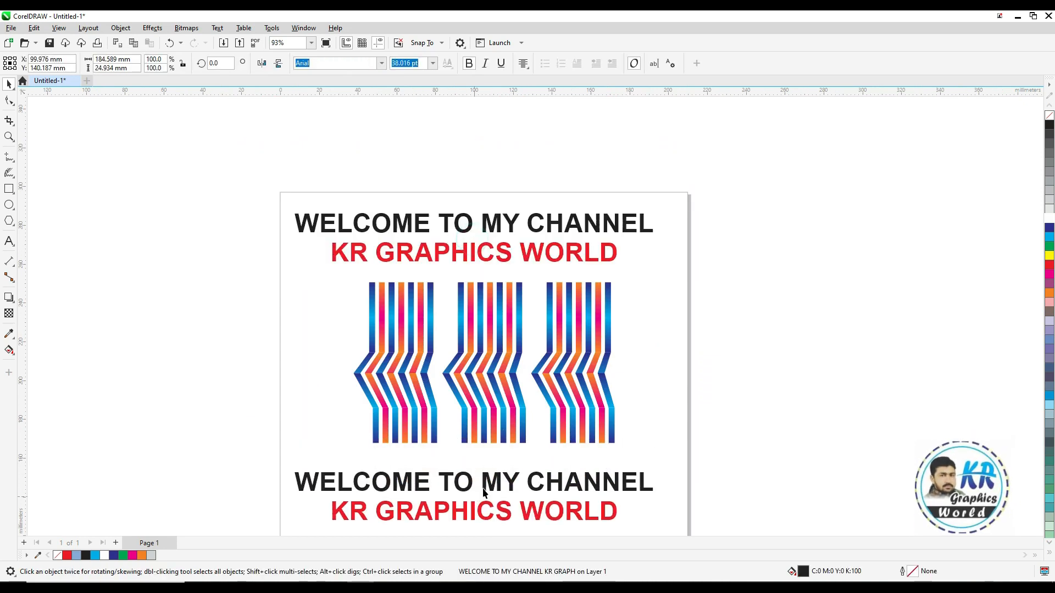
key("F8")
key("ctrl+a")
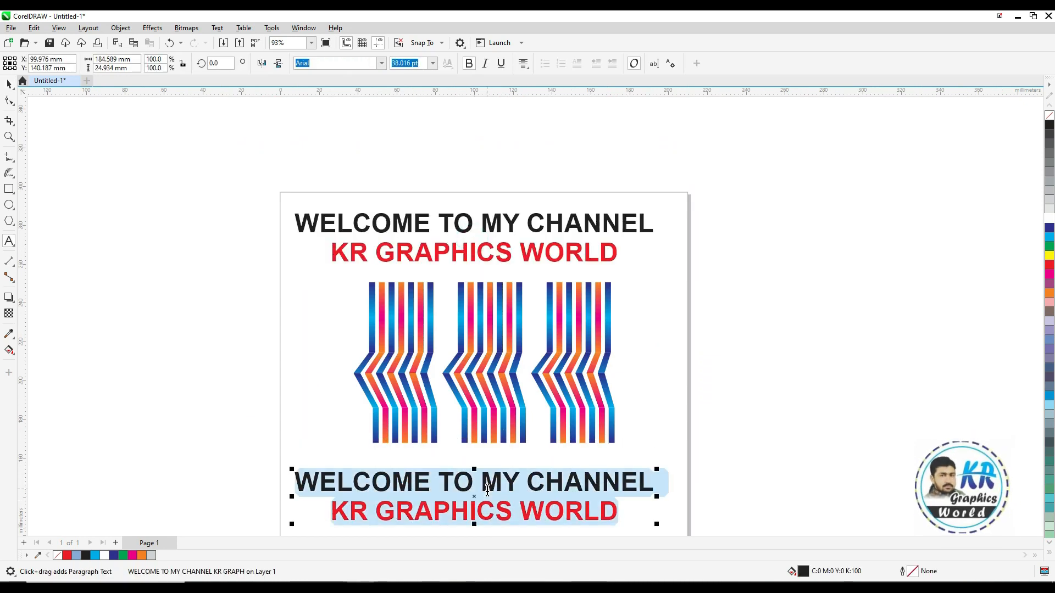
type("THANKS FOR WATCHI")
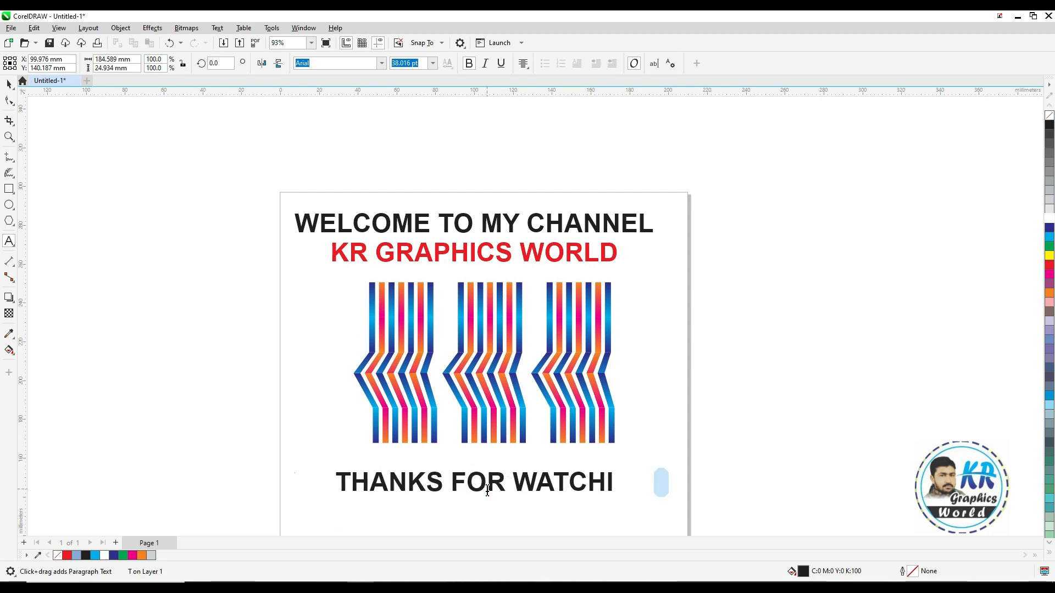